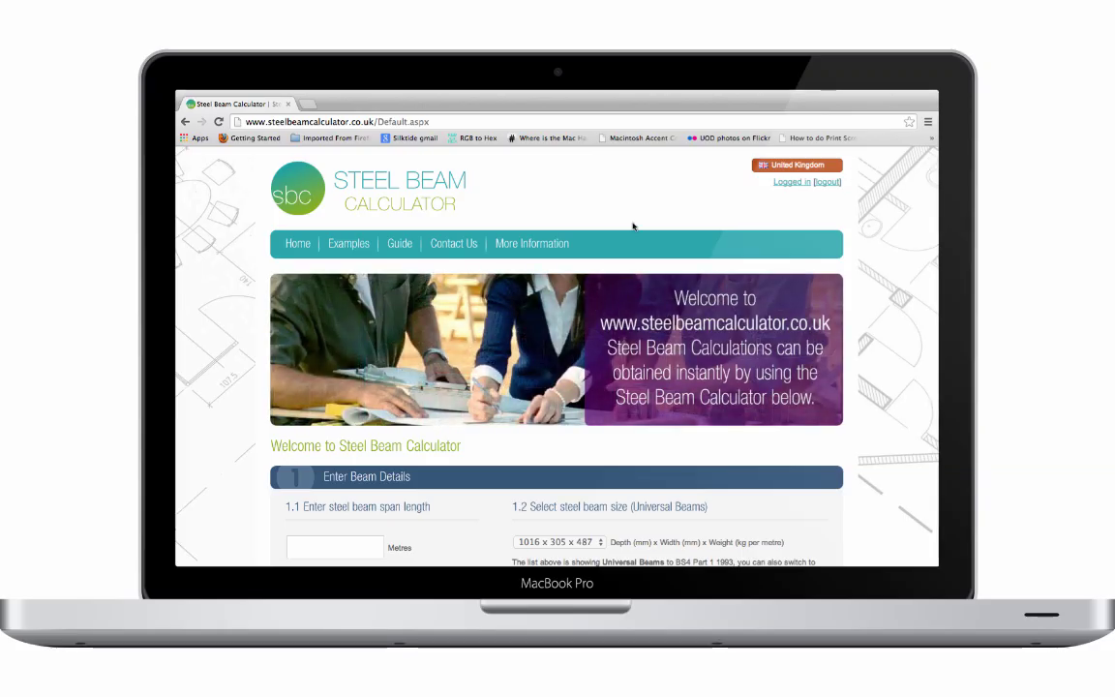
Step: Scroll down through the whole results page
scroll(632, 226, "down", 2)
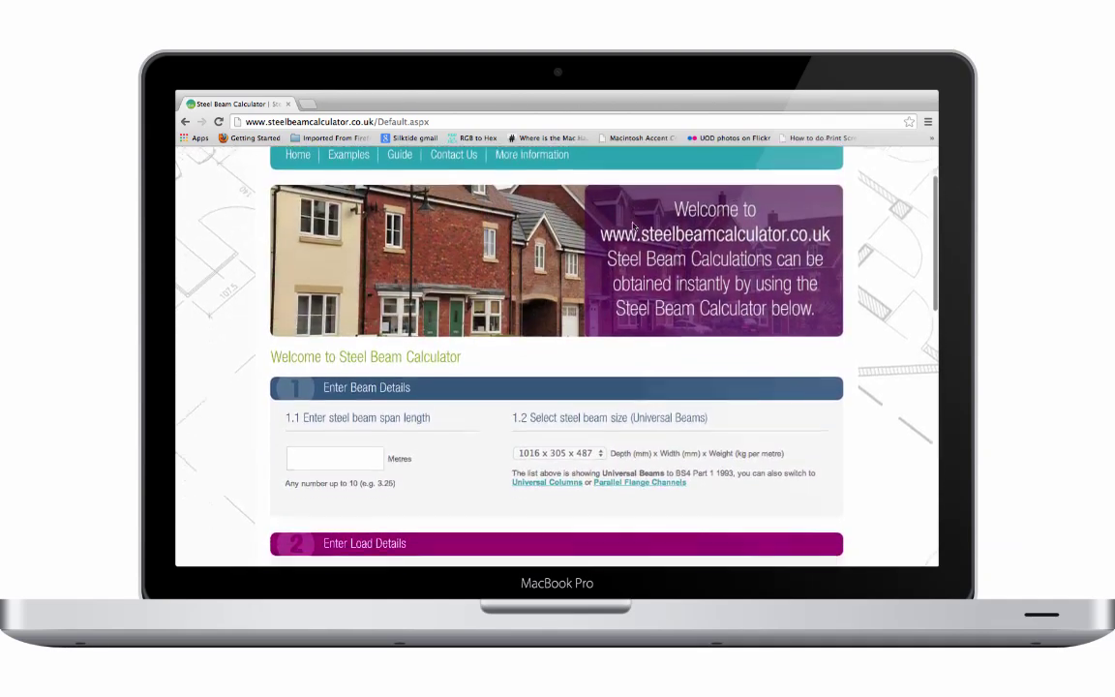
scroll(633, 226, "down", 2)
scroll(633, 226, "down", 1)
scroll(633, 226, "down", 1)
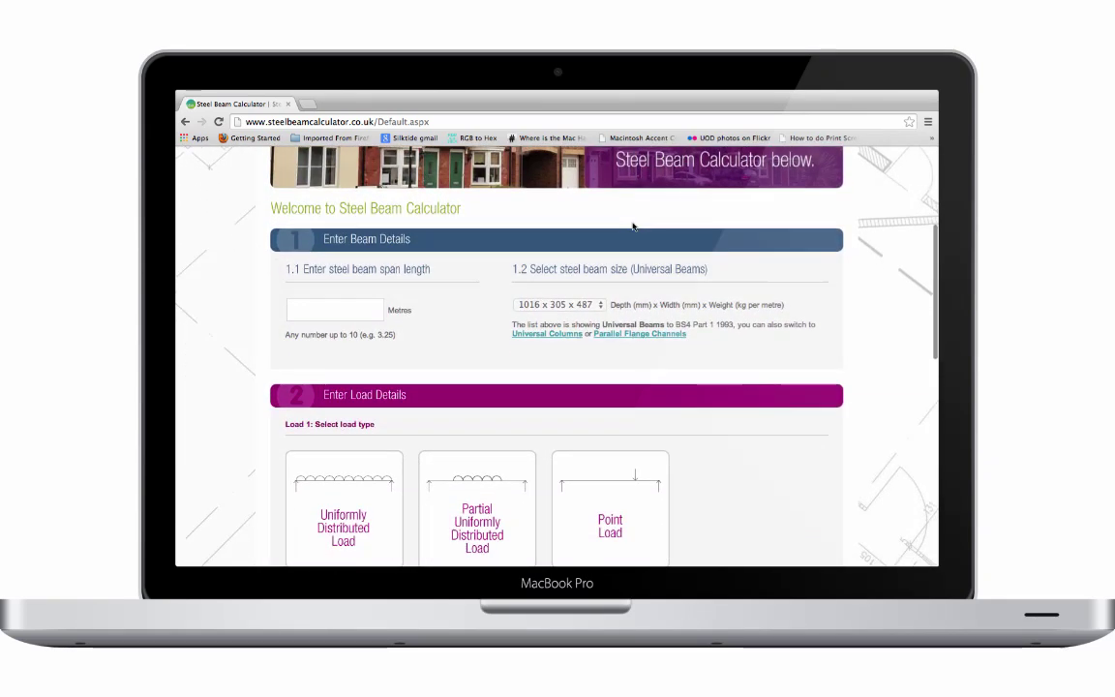
scroll(633, 227, "down", 1)
scroll(633, 226, "down", 1)
scroll(633, 227, "down", 2)
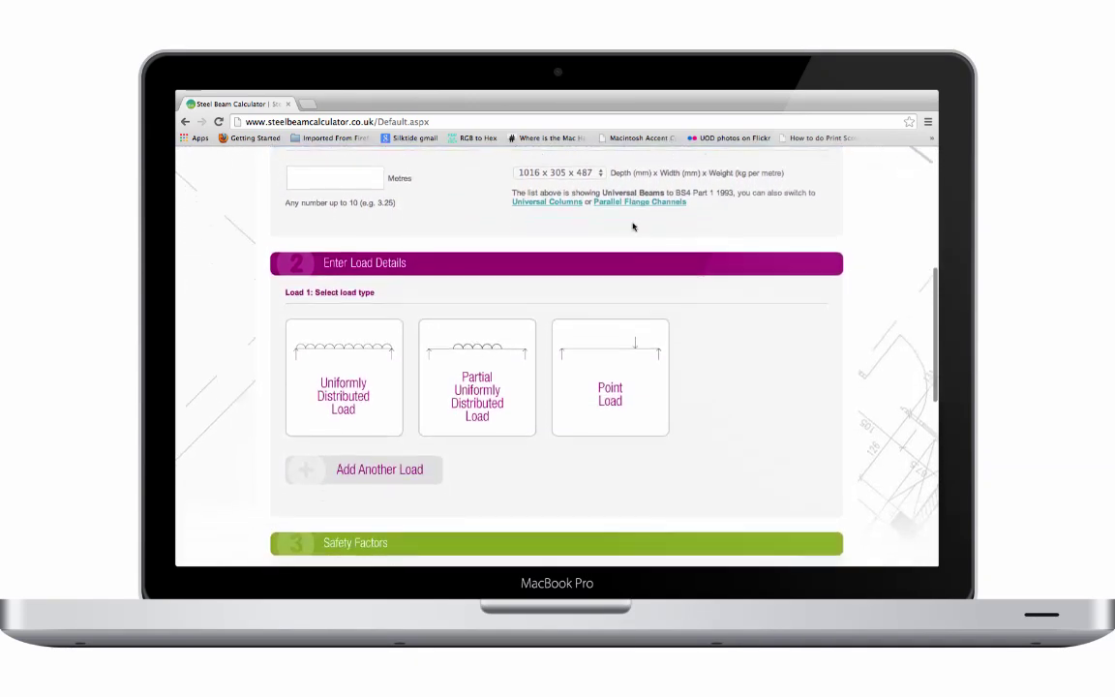
scroll(633, 227, "down", 1)
scroll(633, 226, "down", 1)
scroll(633, 227, "down", 1)
scroll(633, 227, "down", 1)
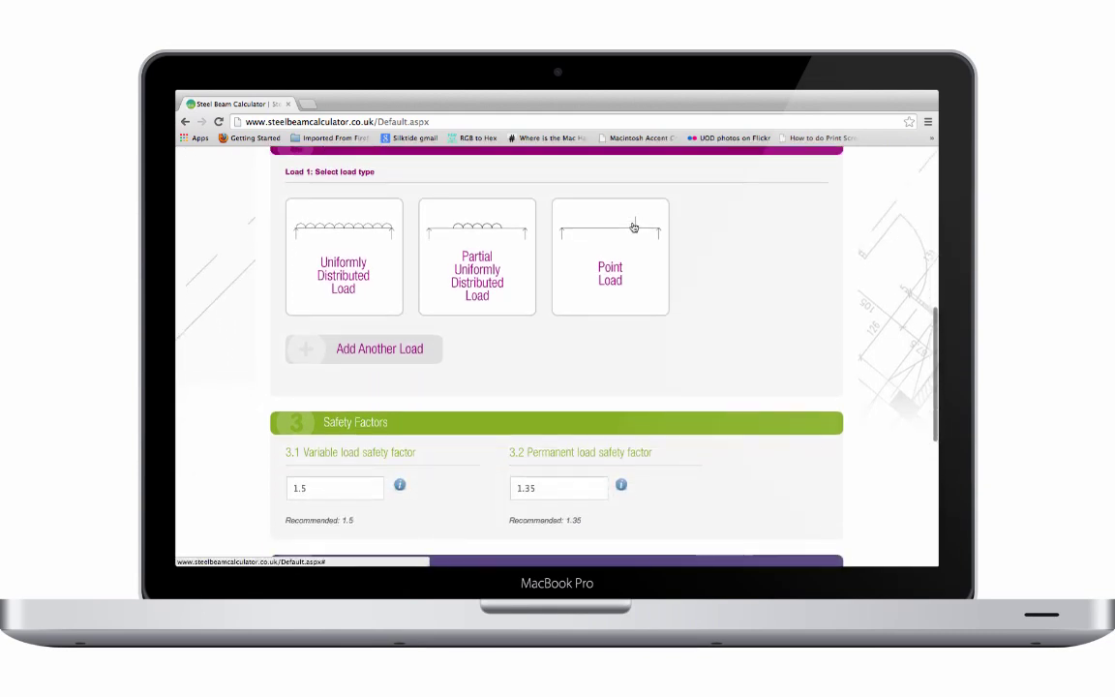
scroll(633, 226, "down", 2)
scroll(633, 227, "down", 2)
scroll(633, 226, "down", 1)
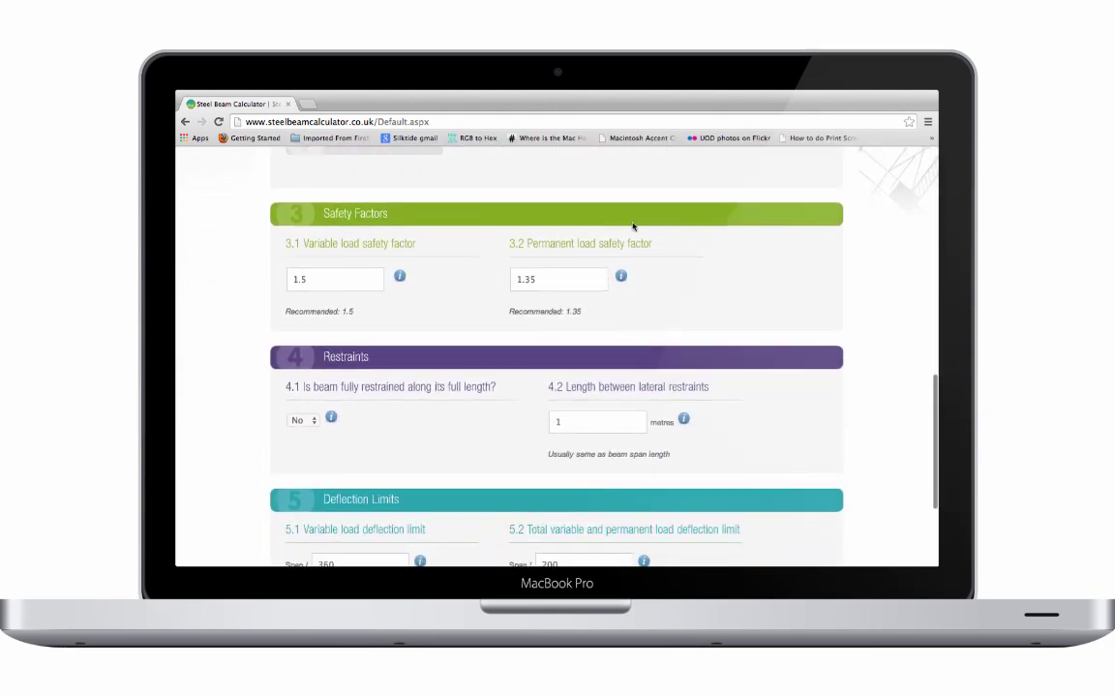
scroll(633, 226, "down", 1)
scroll(633, 227, "down", 1)
scroll(633, 227, "down", 1)
scroll(632, 226, "down", 1)
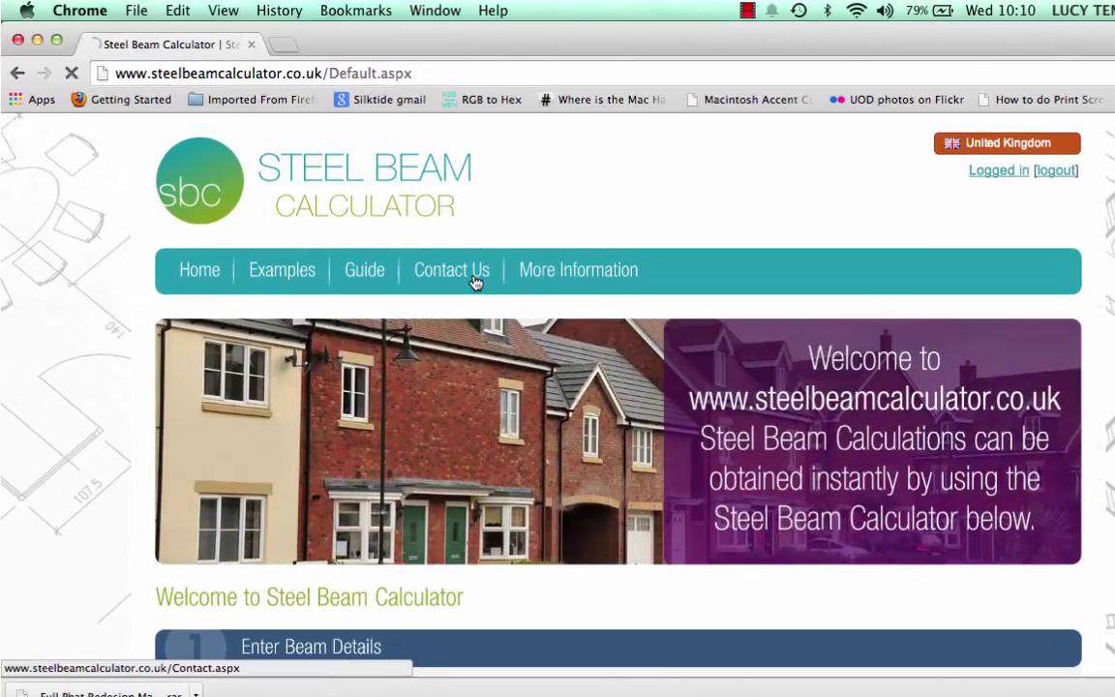
Step: Visit the Contact Us page, then go back to the beam calculation form
left_click(474, 279)
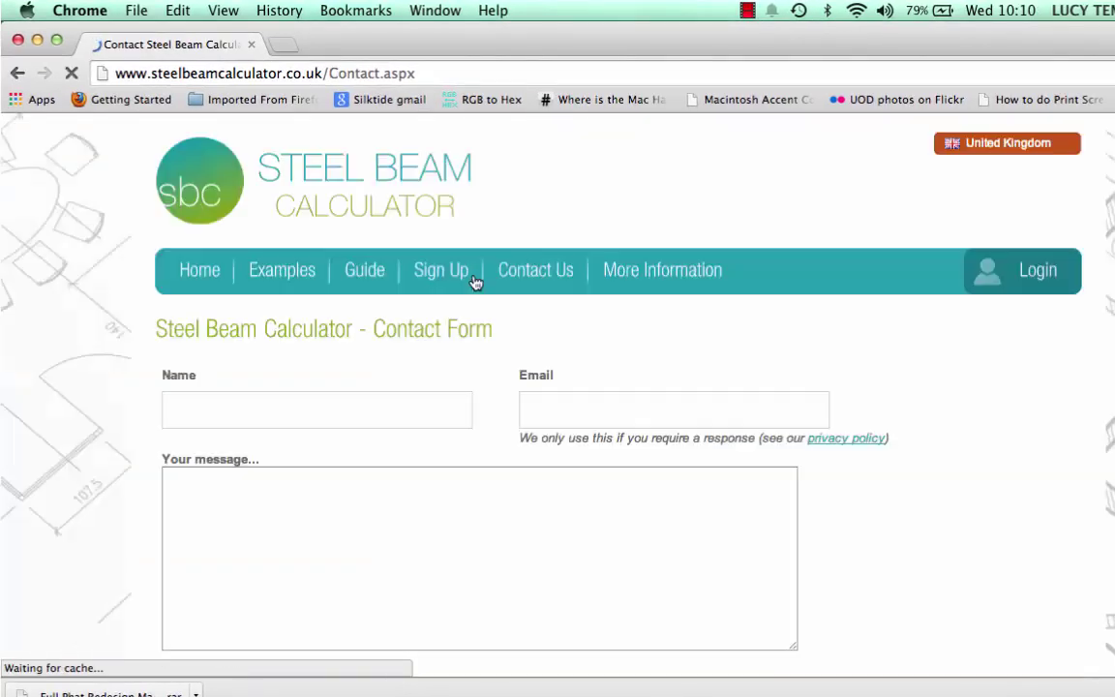
scroll(491, 503, "down", 5)
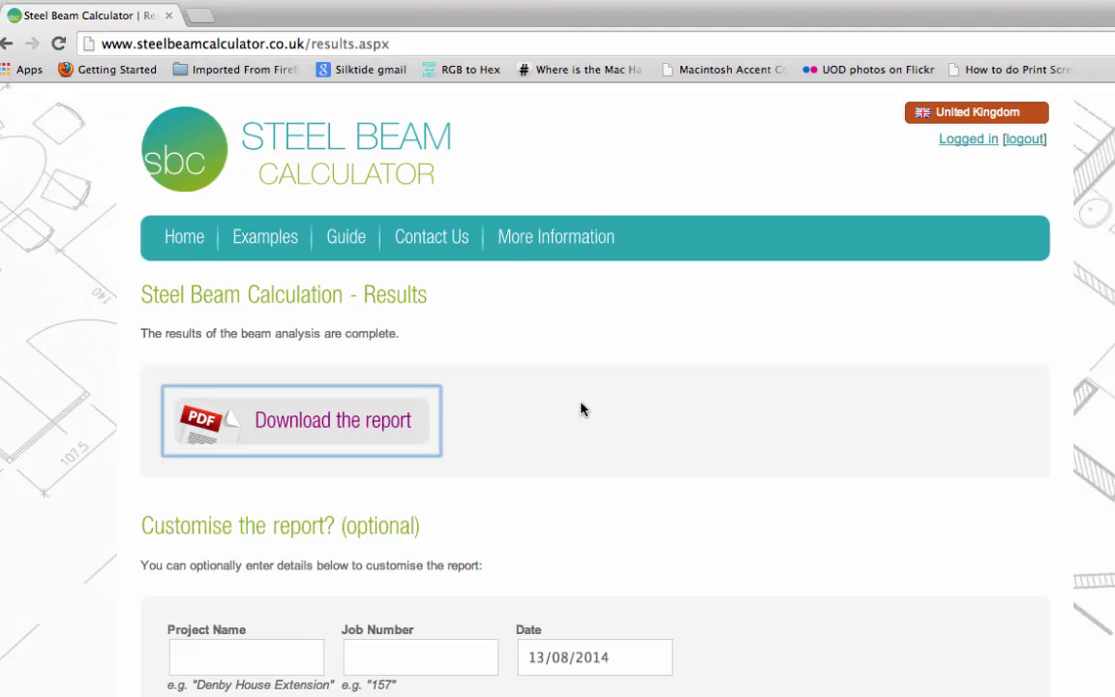
left_click(9, 46)
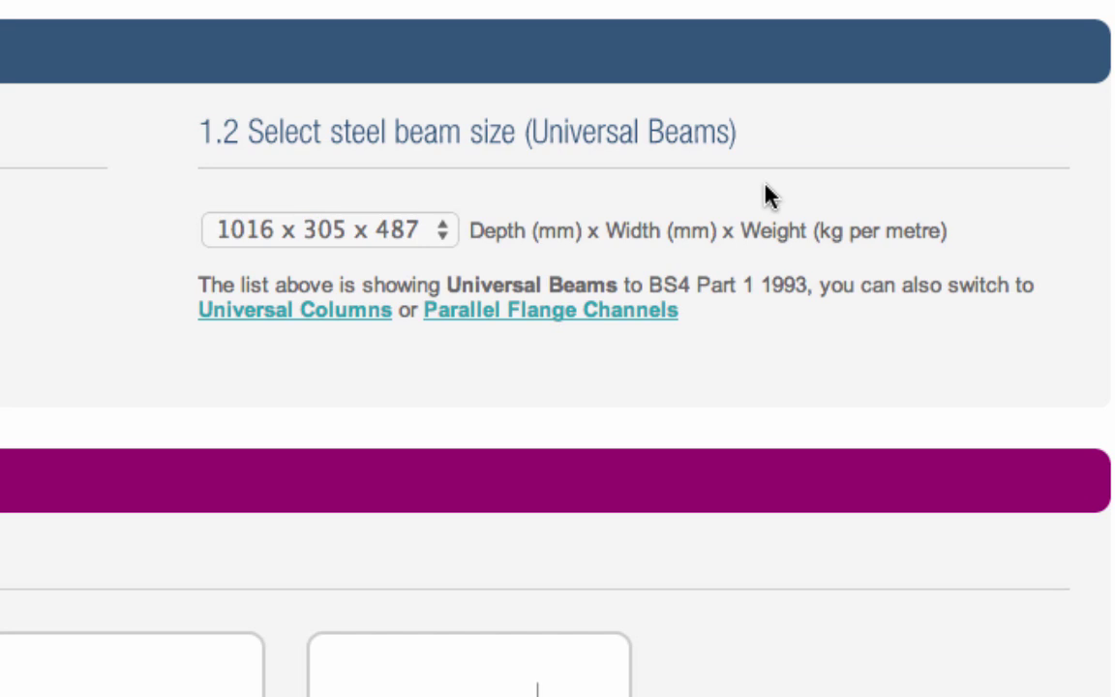
Step: Switch to parallel flange channels and select the 180 x 90 x 26 size
left_click(367, 315)
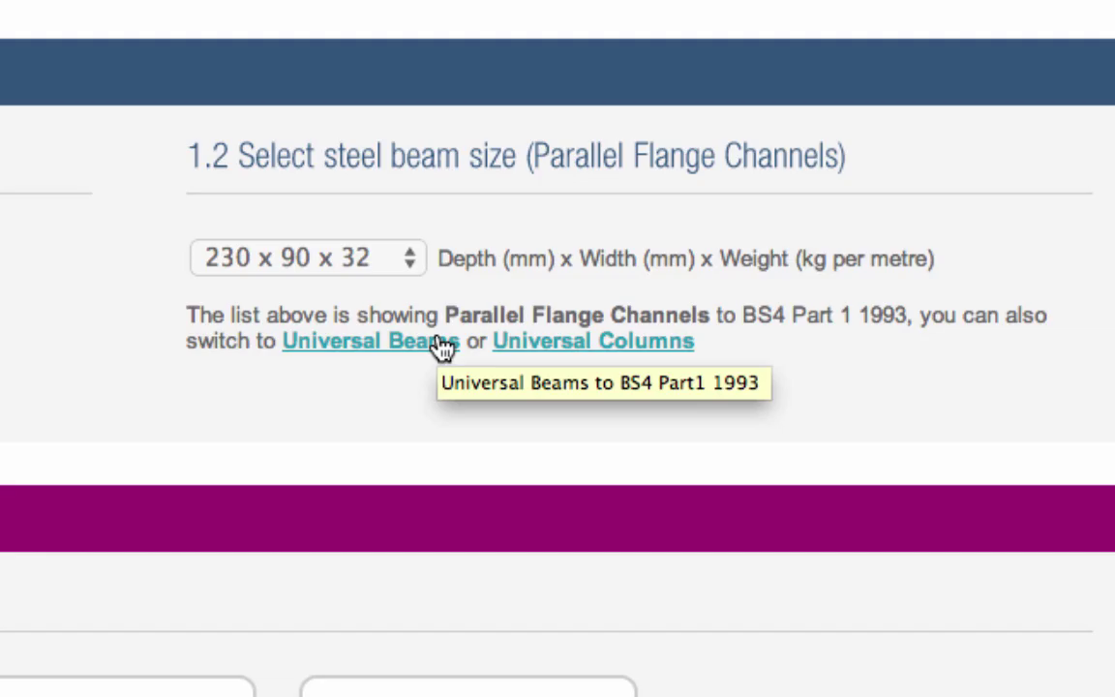
left_click(414, 269)
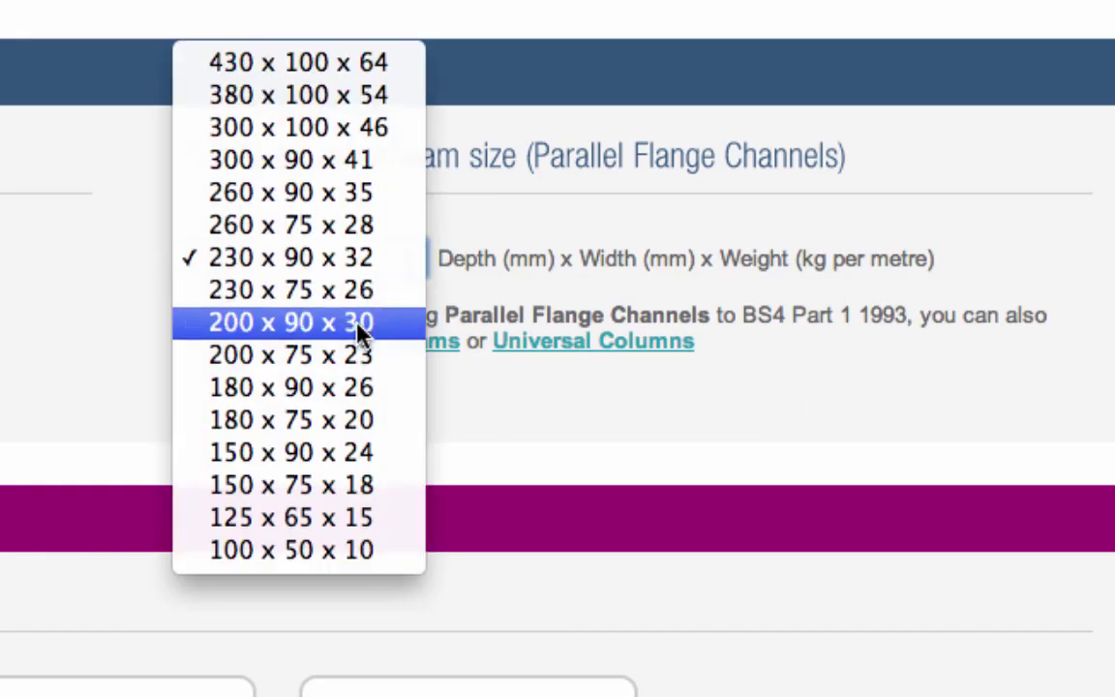
left_click(331, 387)
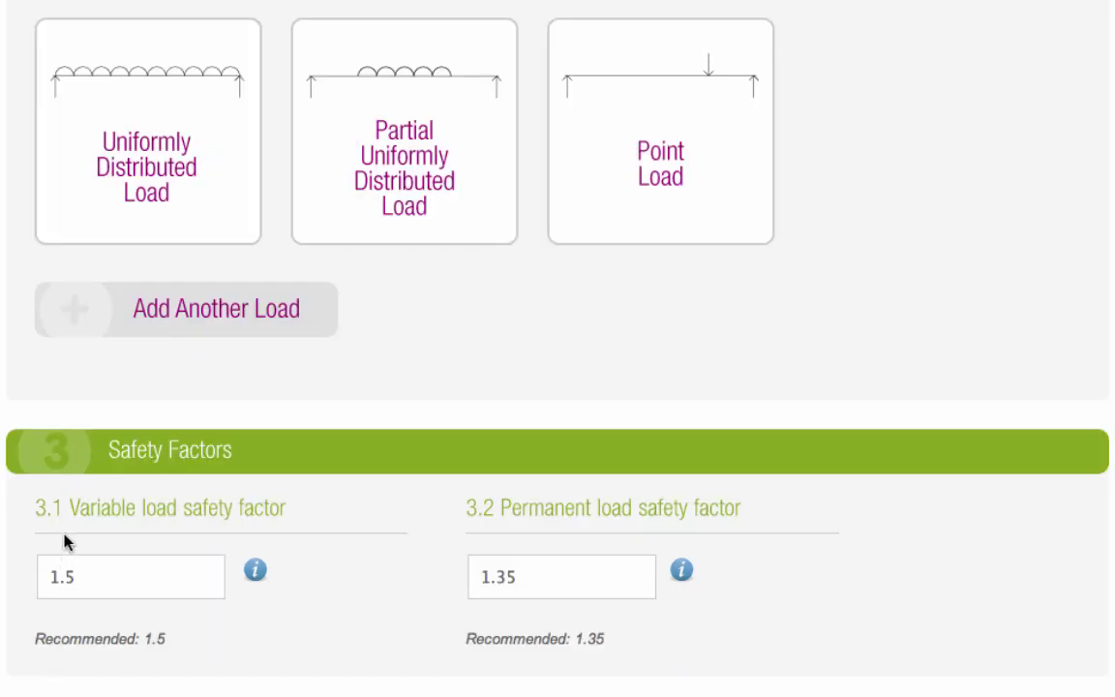
Step: Make Load 1 a uniform flat-roof load (no permanent access) over a 2.5 m width
left_click(220, 216)
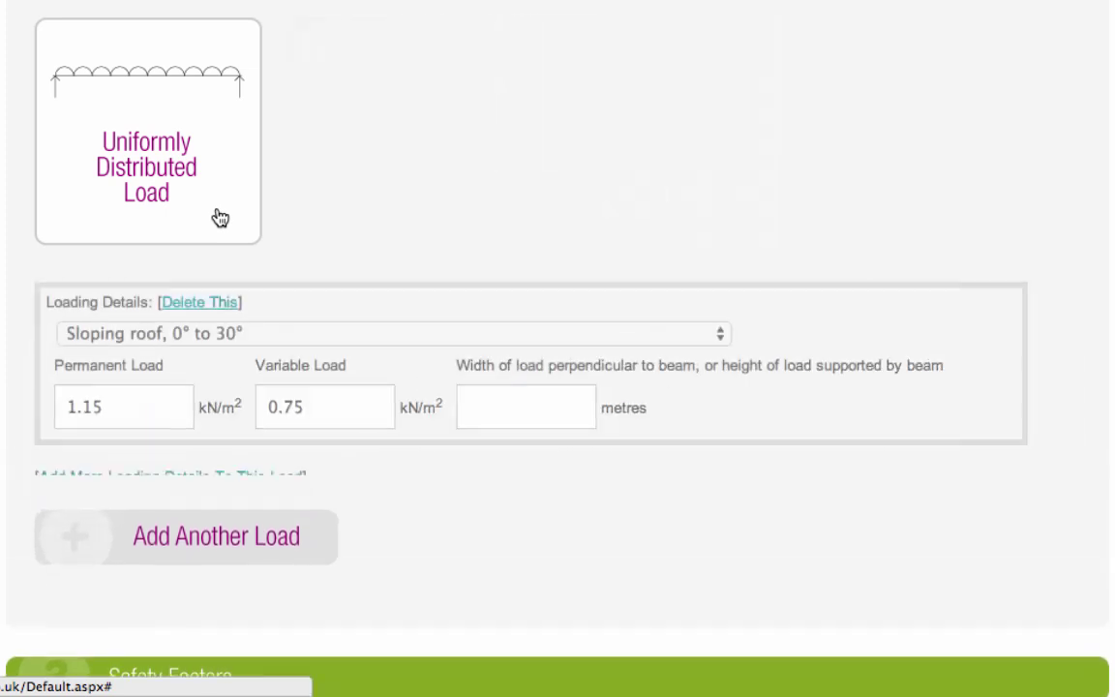
left_click(724, 338)
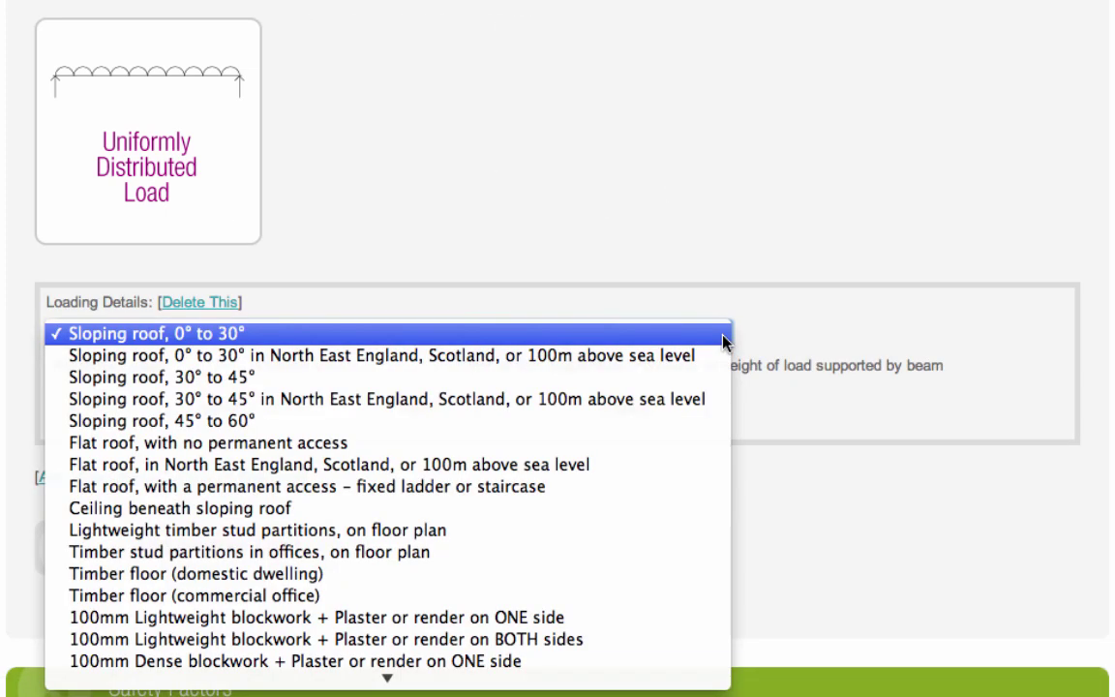
left_click(346, 442)
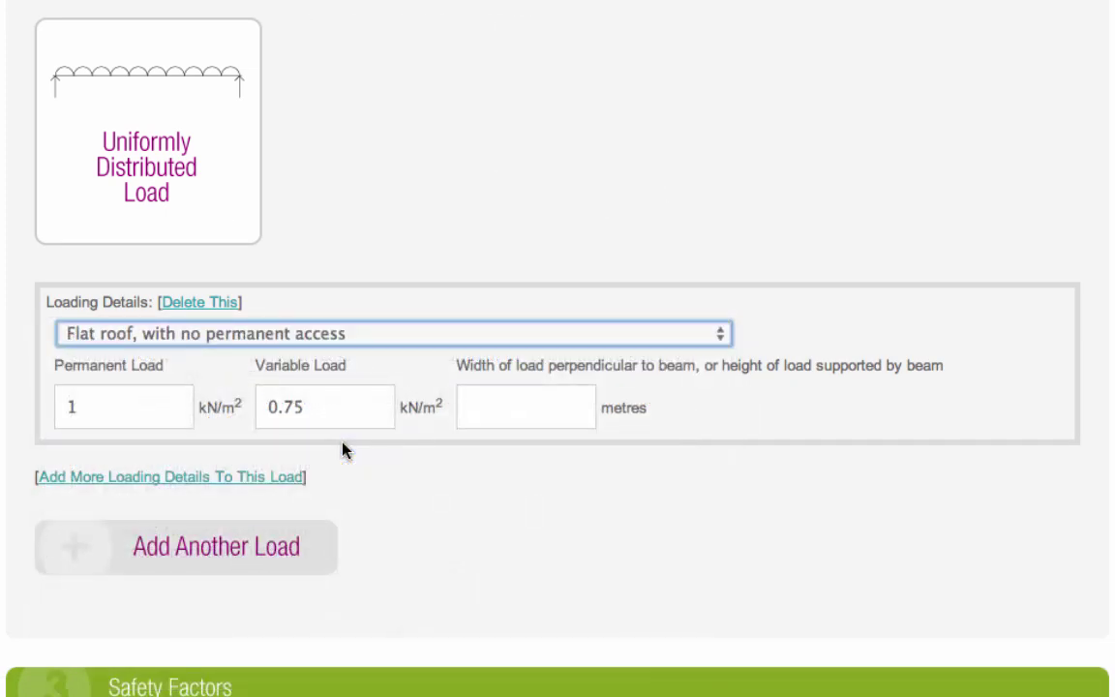
left_click(513, 407)
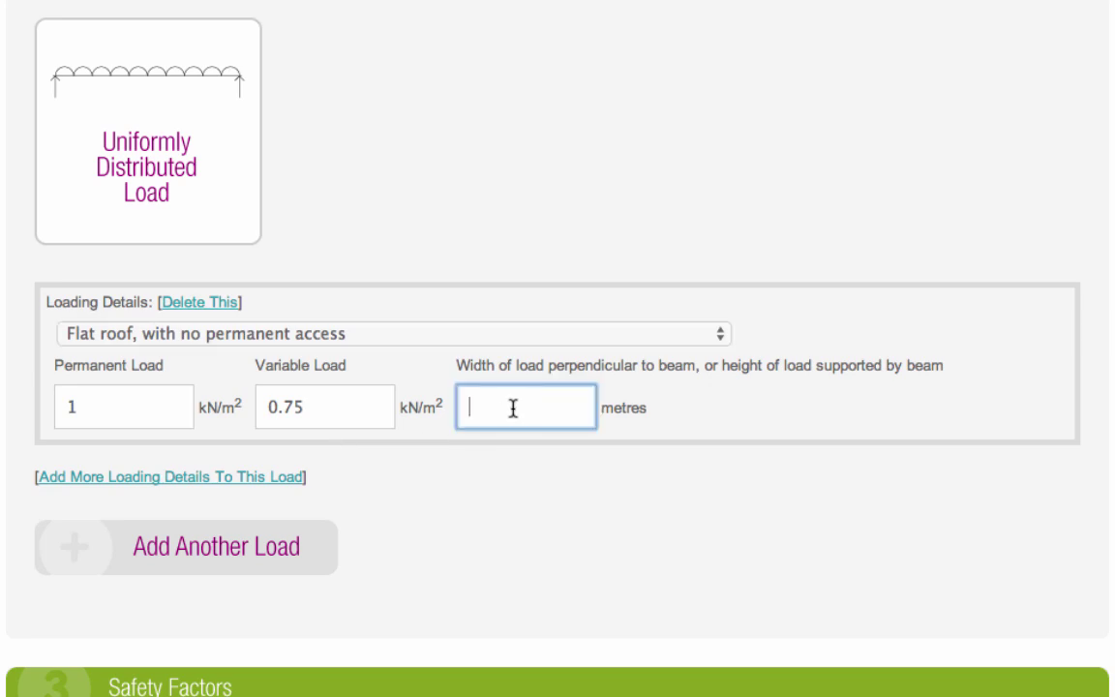
type("2.5")
Step: Change the load type to the custom 'Other...' option and start naming it
left_click(720, 337)
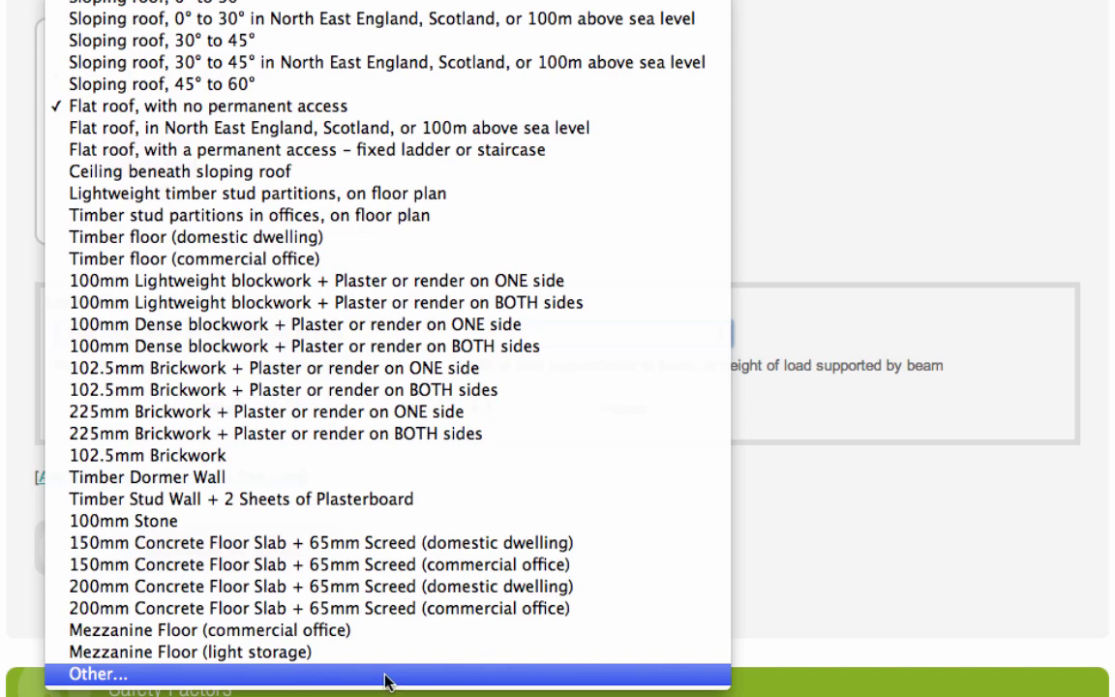
left_click(387, 676)
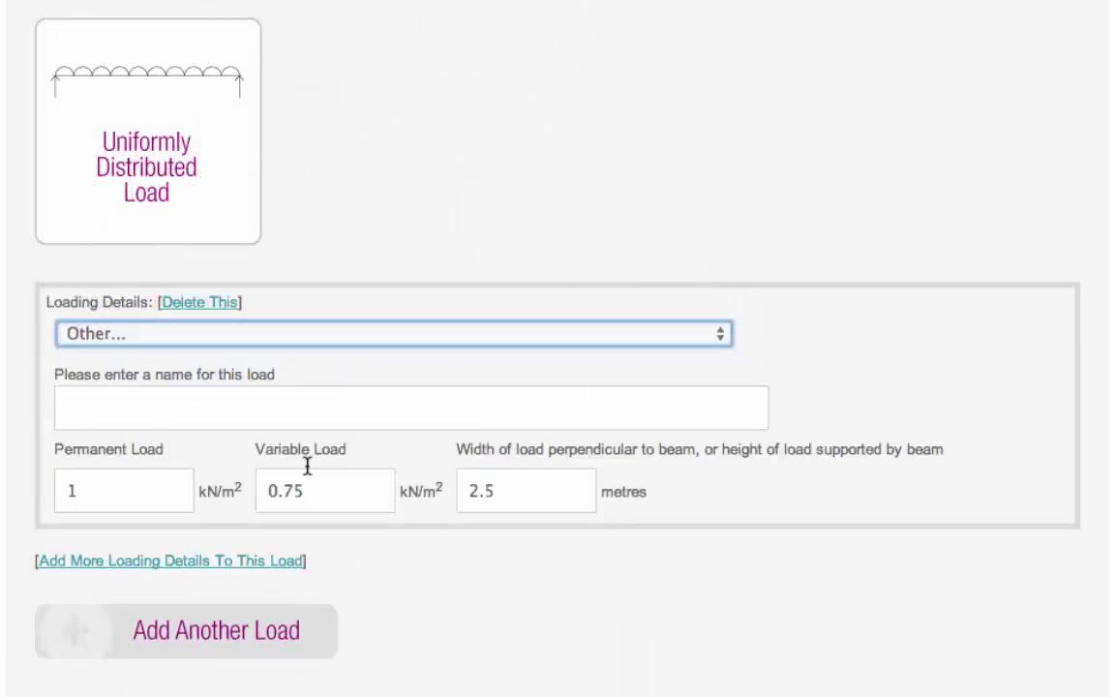
left_click(292, 413)
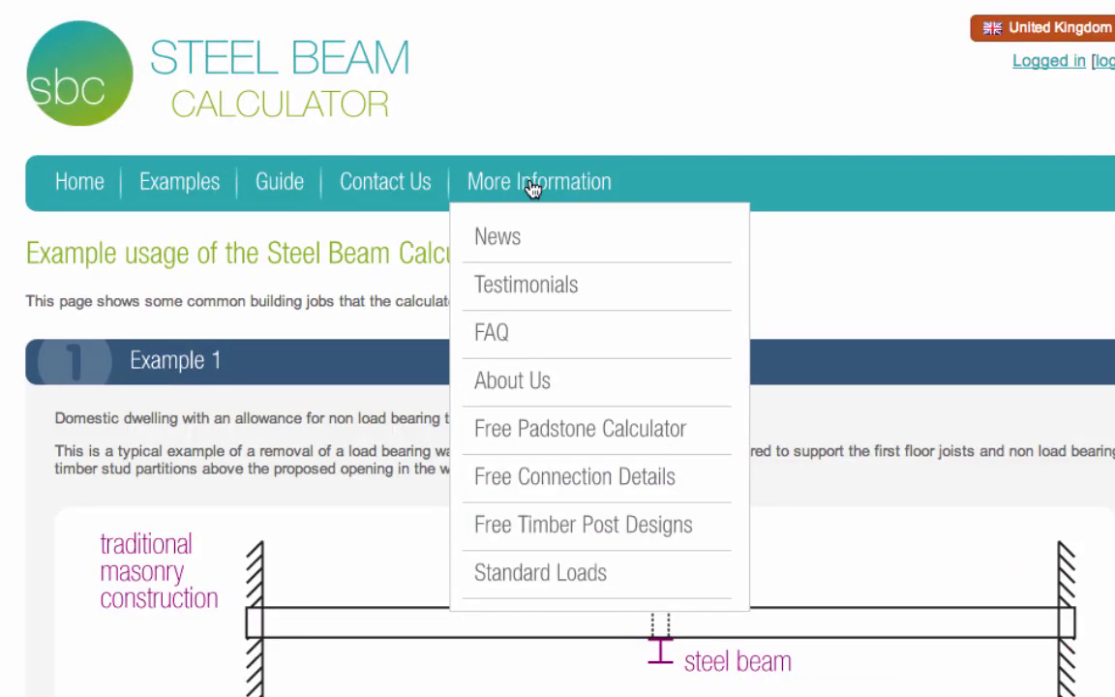
Step: Consult the Standard Loads of Materials reference
left_click(567, 573)
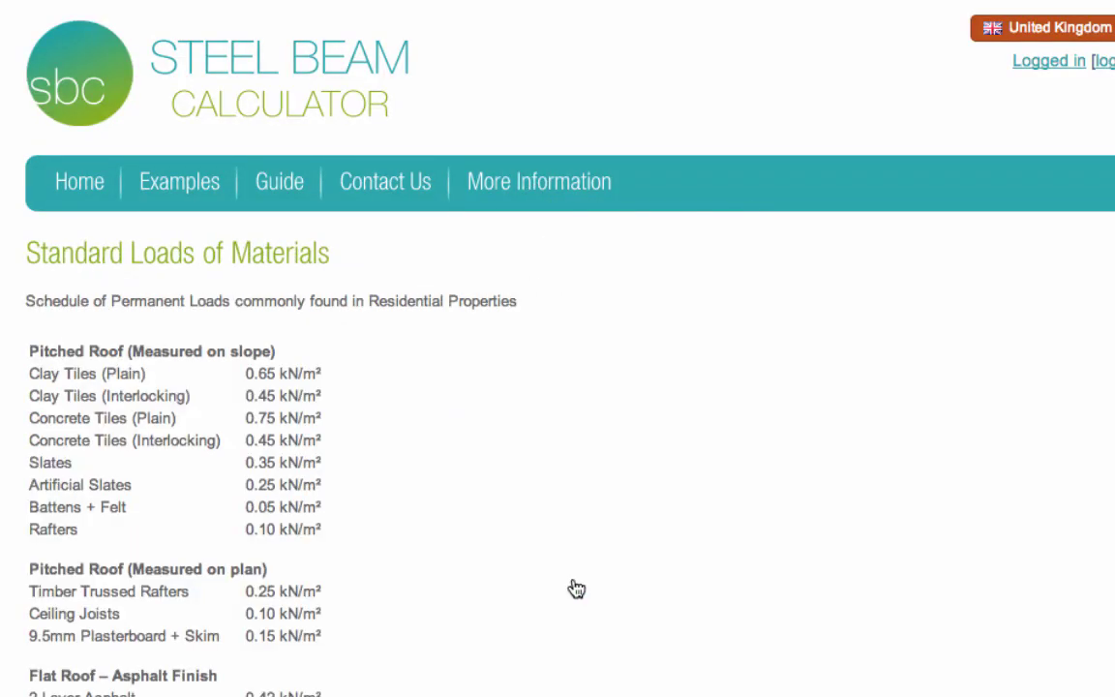
scroll(576, 588, "down", 3)
scroll(576, 589, "down", 1)
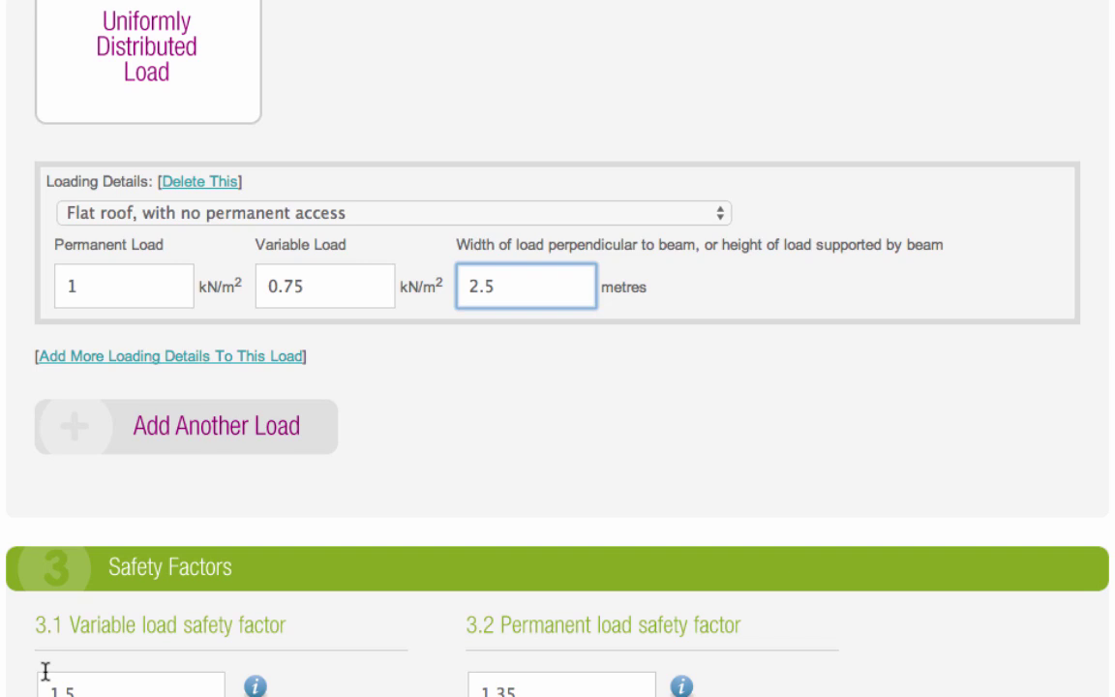
Step: Add a second loading-details row to Load 1, keeping the 0°–30° sloping roof type
left_click(159, 356)
left_click(184, 399)
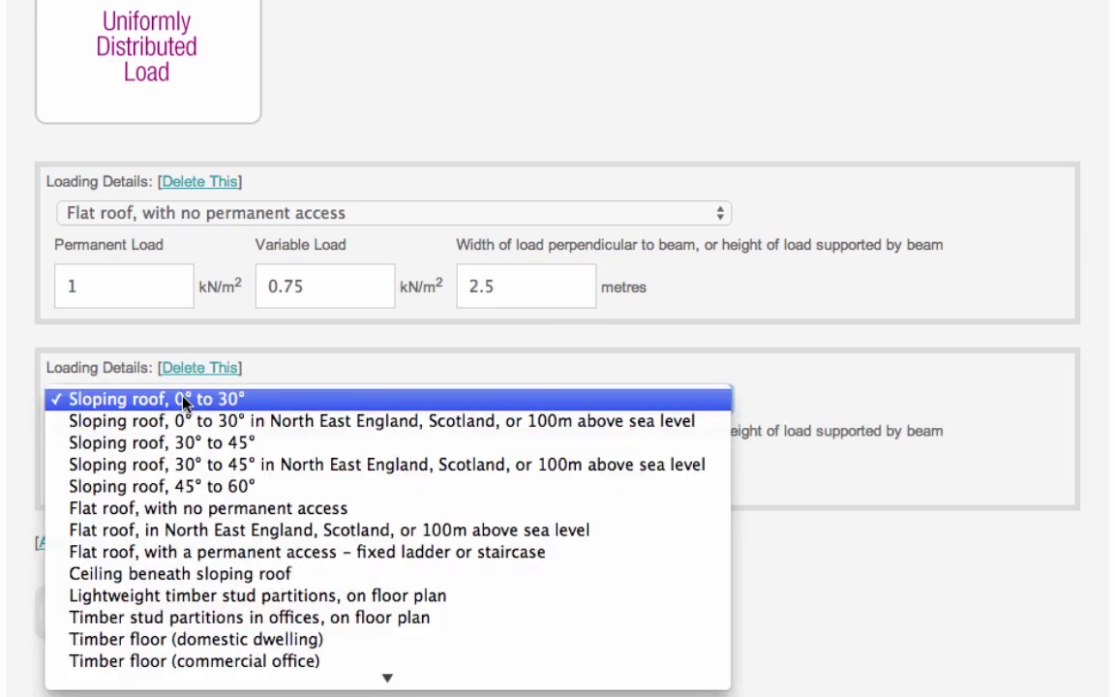
scroll(201, 548, "down", 5)
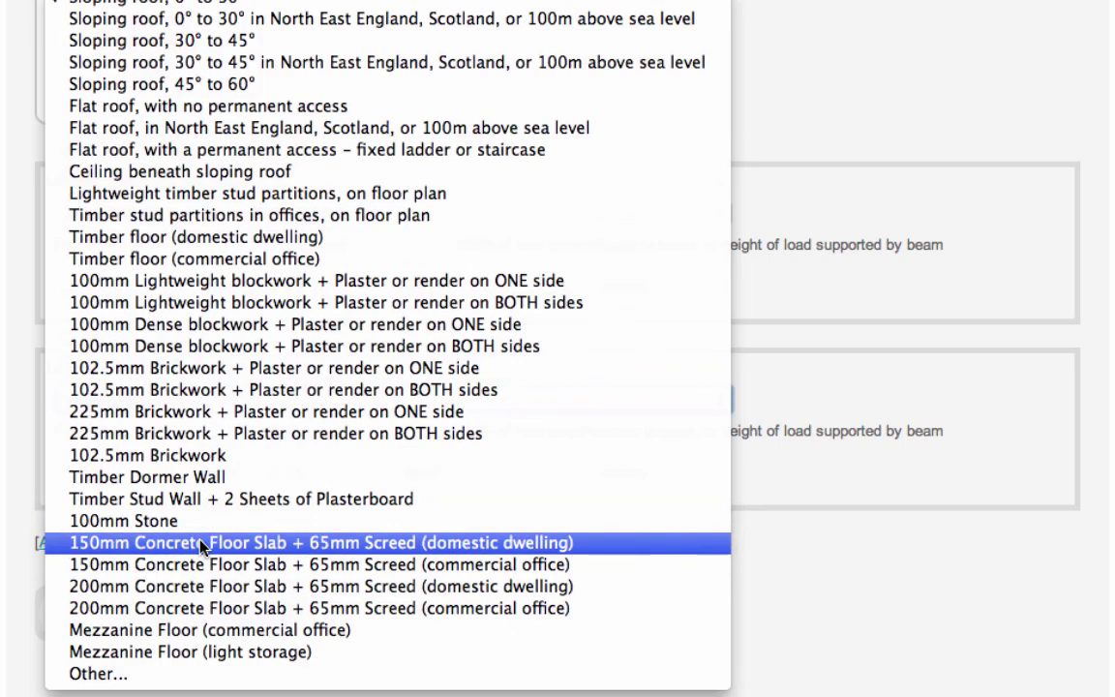
left_click(757, 557)
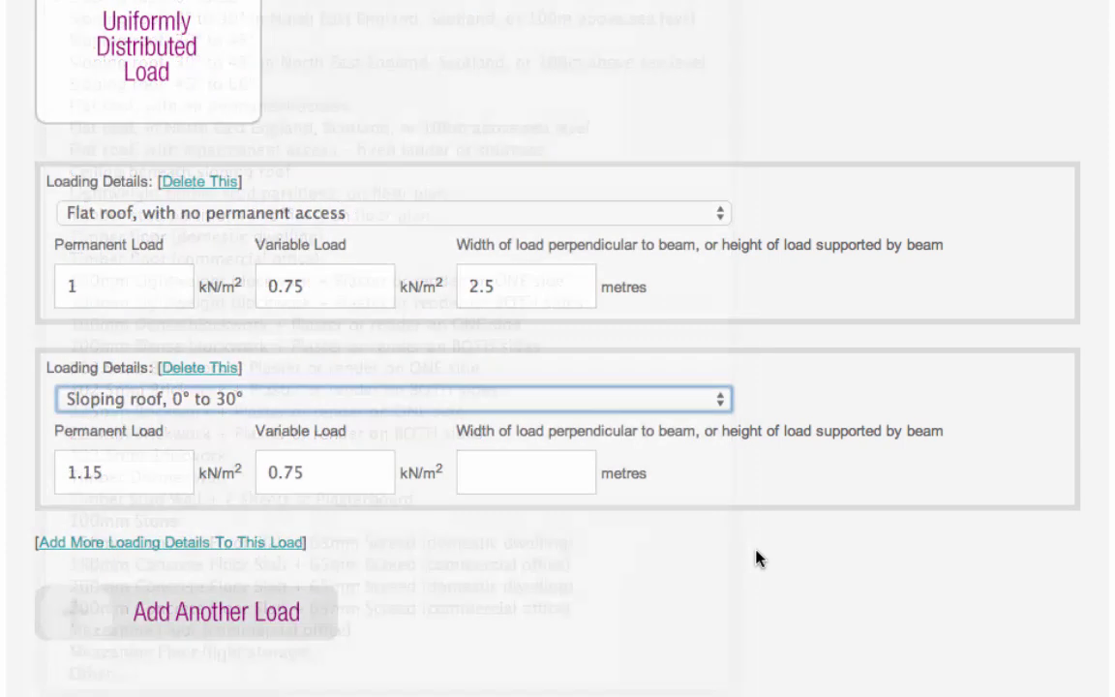
Step: Add a second load to the beam as a point load
left_click(232, 619)
scroll(231, 621, "down", 1)
scroll(232, 621, "down", 4)
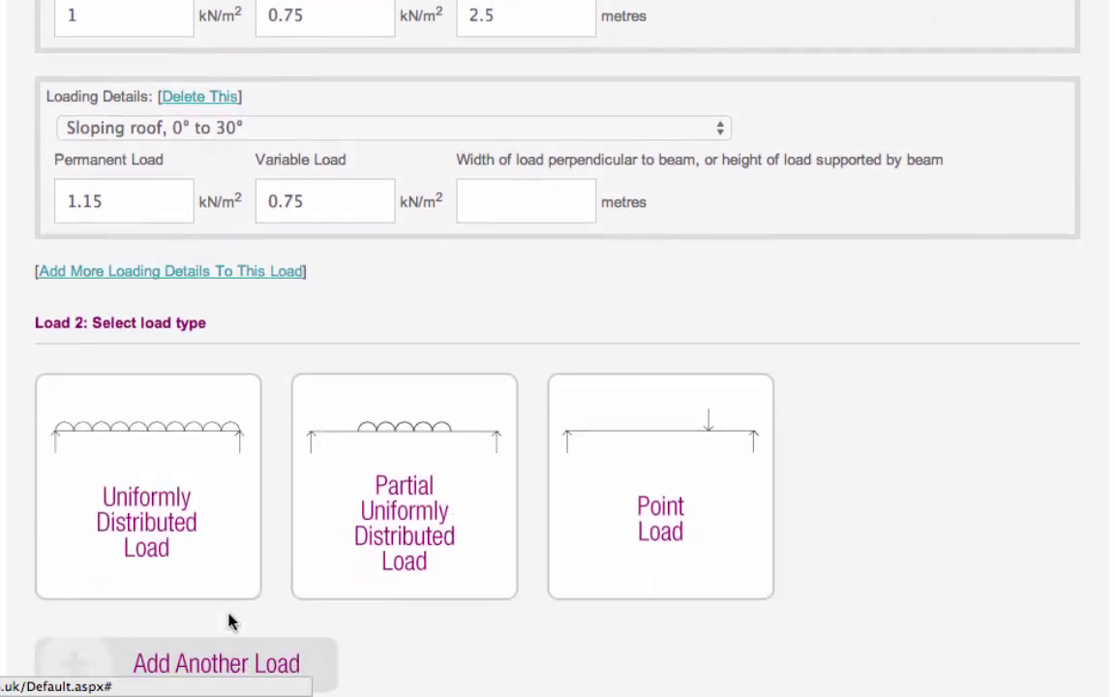
scroll(231, 621, "down", 1)
scroll(231, 621, "down", 3)
scroll(230, 620, "down", 1)
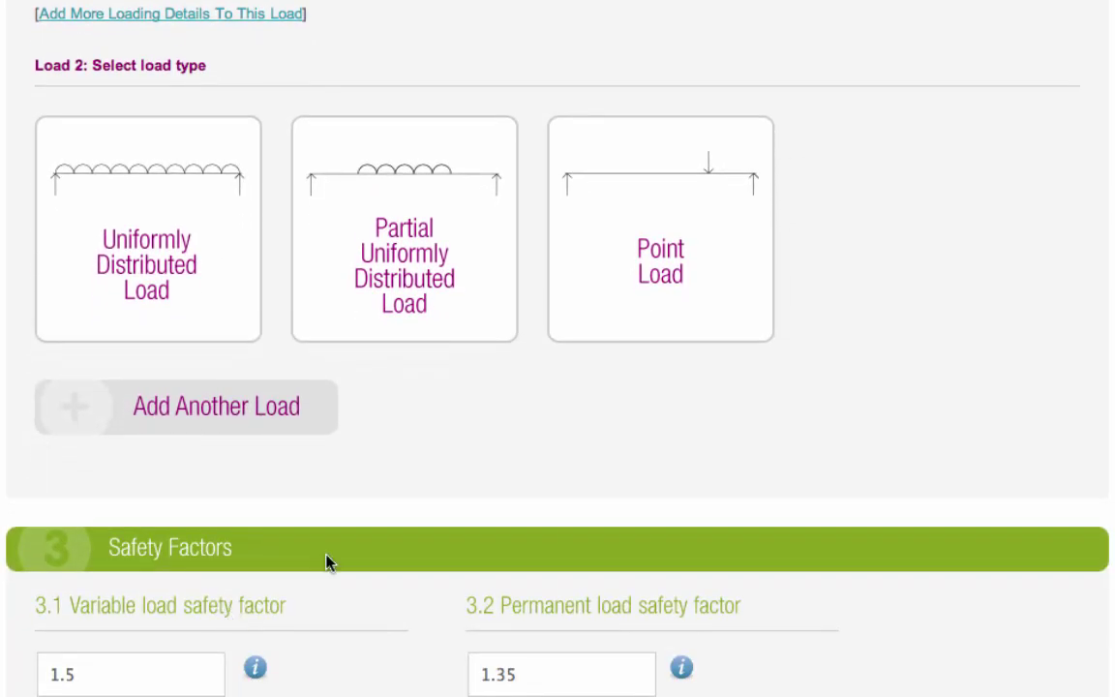
left_click(654, 311)
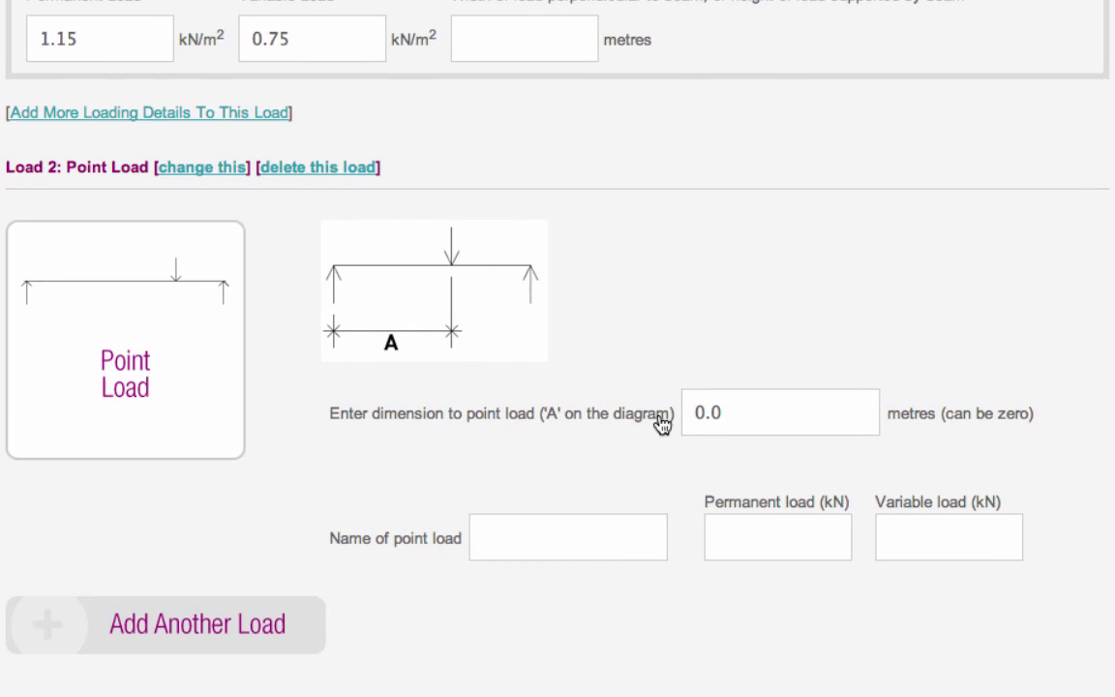
Step: Place the point load at 0.4 m with 20 kN permanent, 10 kN variable, named 'Point load beam 1'
left_click(742, 407)
key("BackSpace")
key("BackSpace")
key("BackSpace")
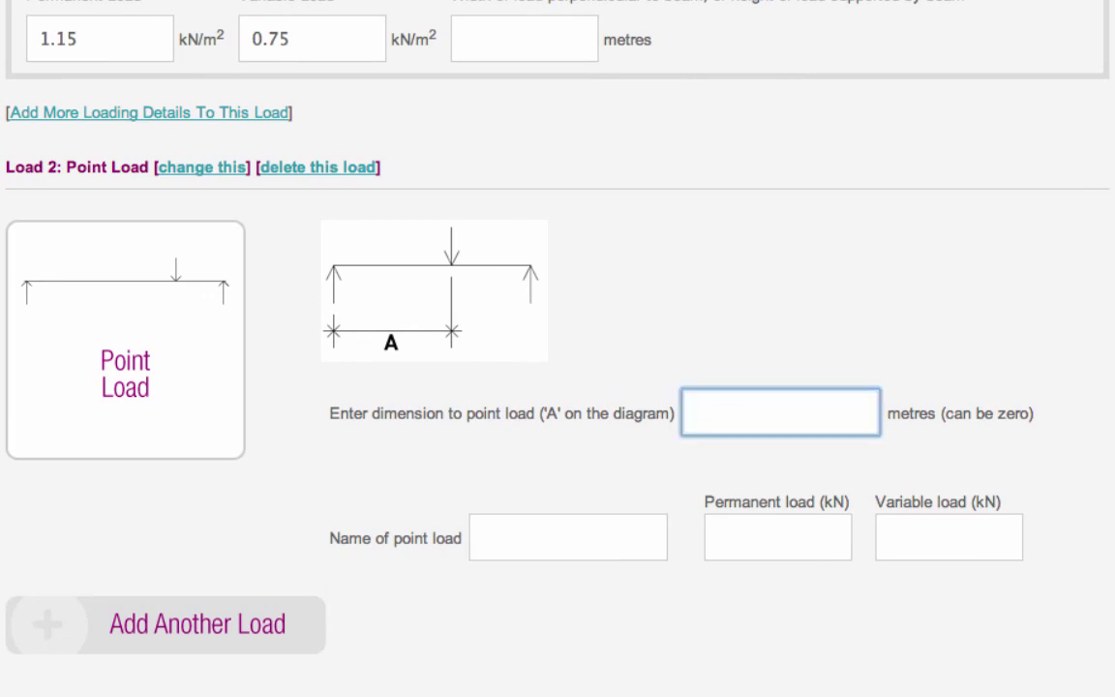
type("0.4")
left_click(771, 537)
type("20")
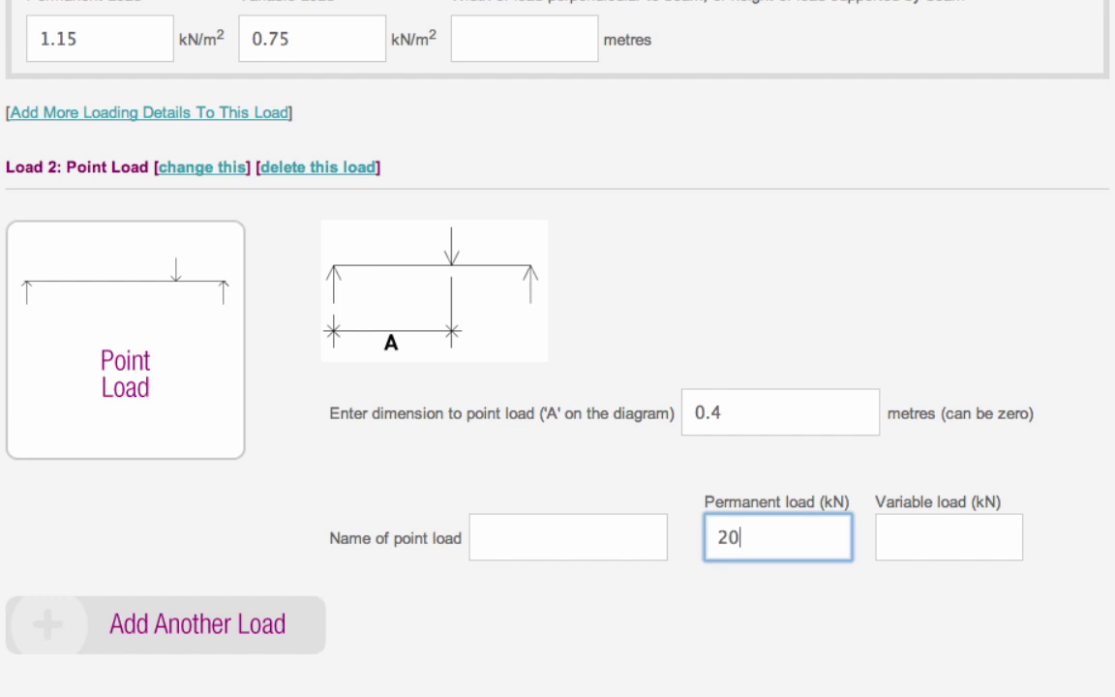
left_click(905, 539)
type("10")
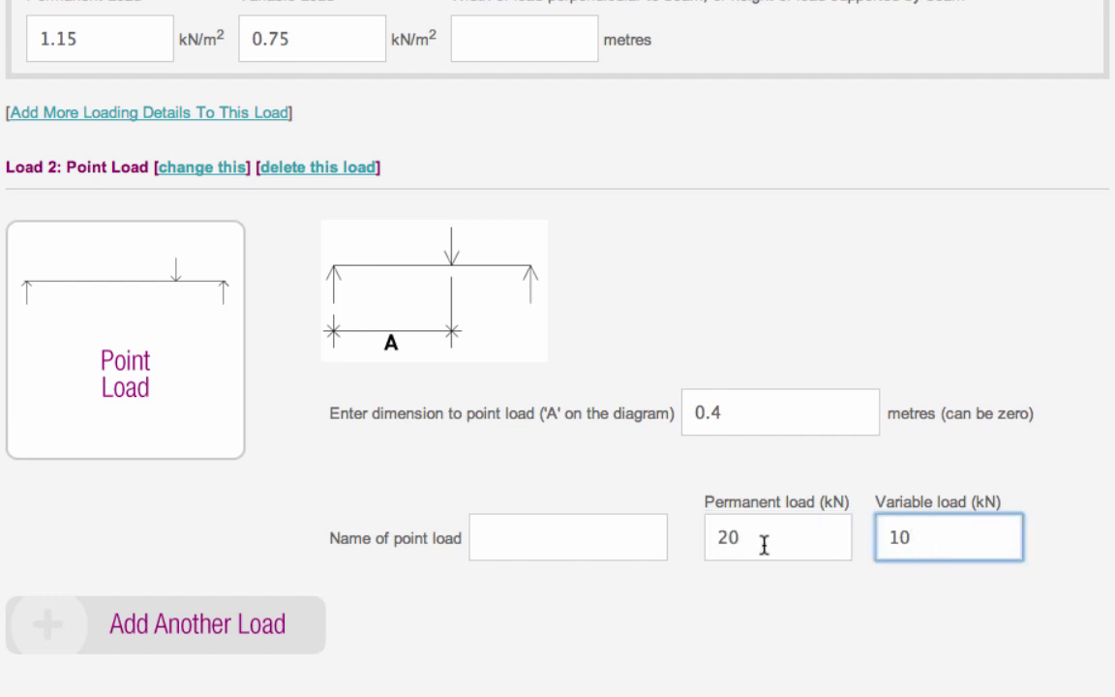
left_click(625, 550)
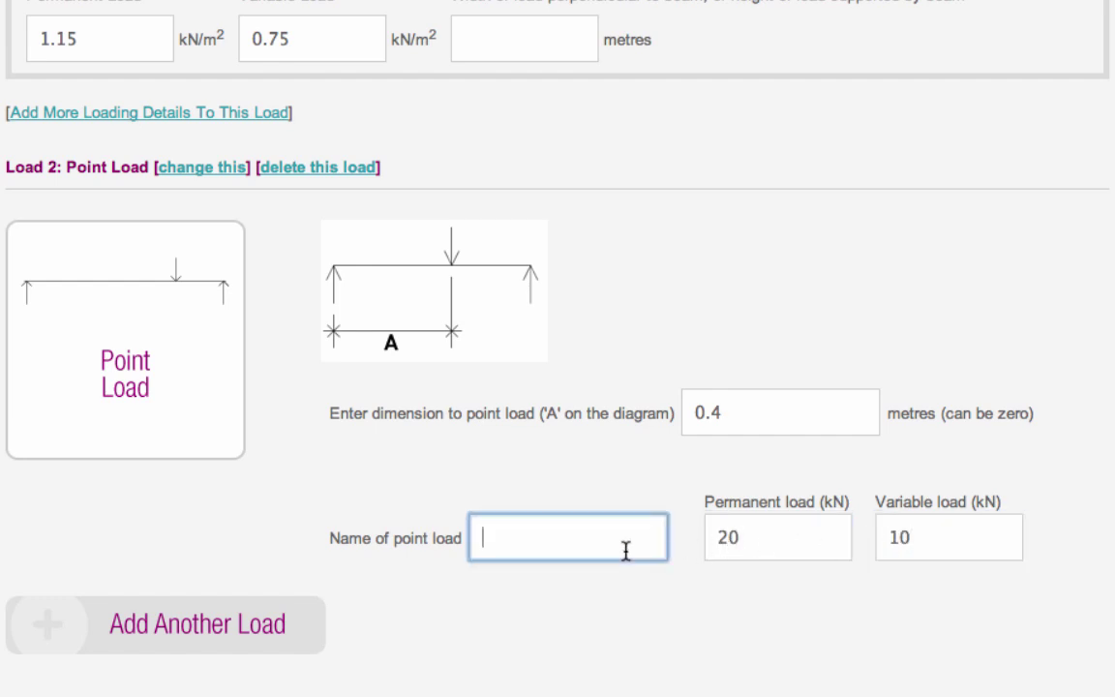
type("Point l")
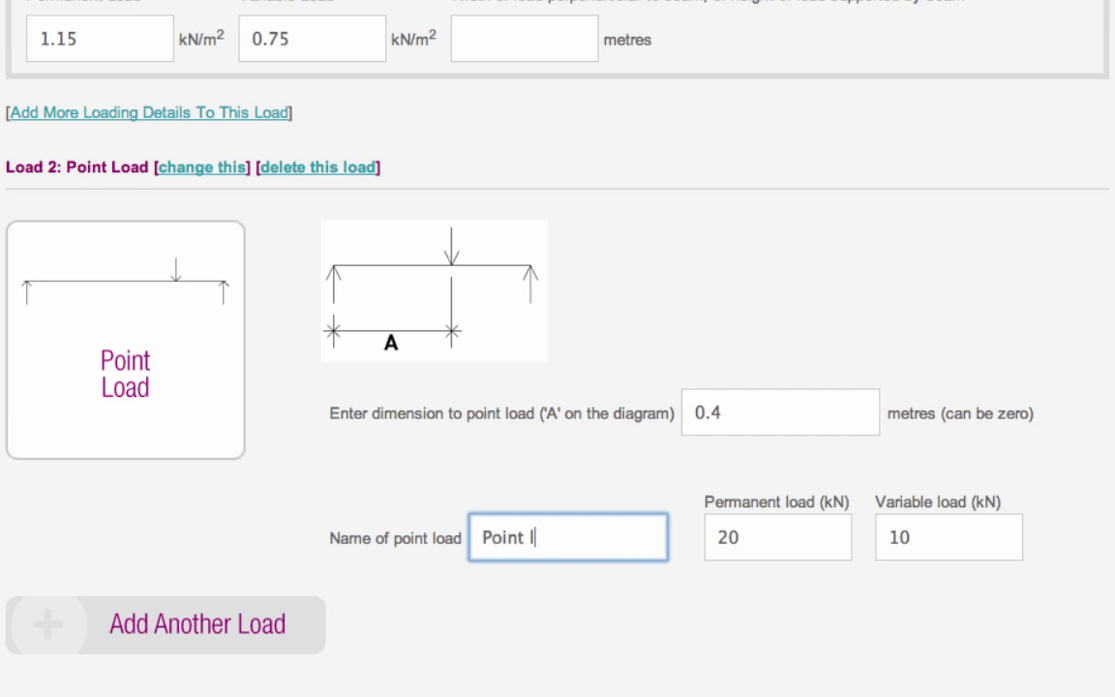
type("oad beam 1")
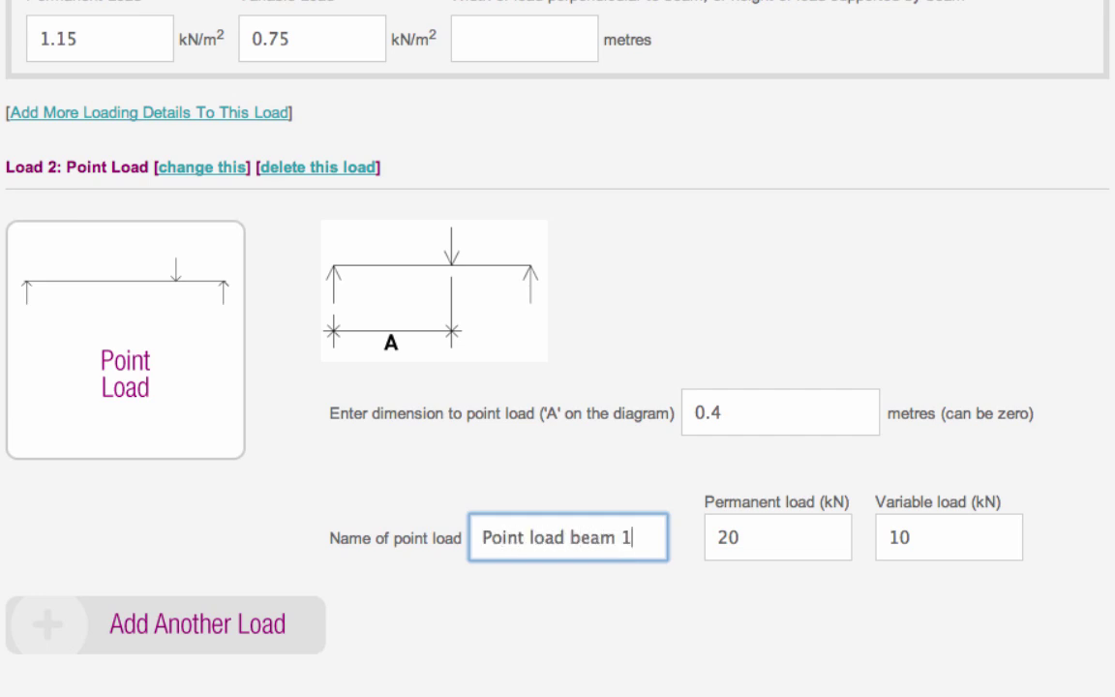
scroll(557, 349, "down", 1)
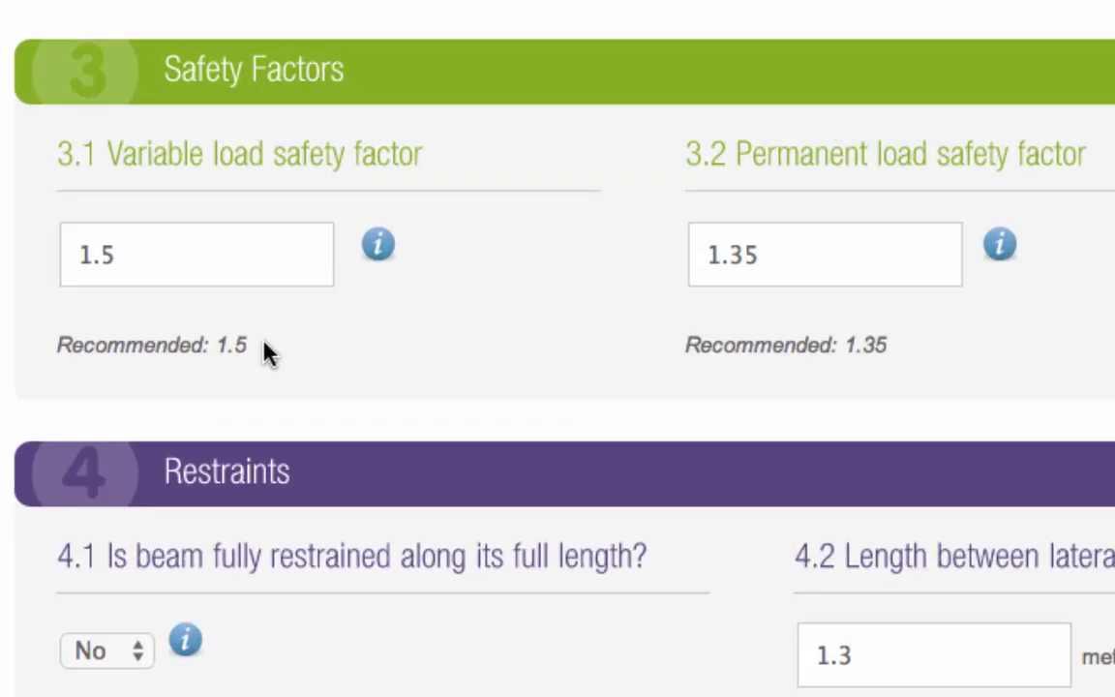
left_click(221, 262)
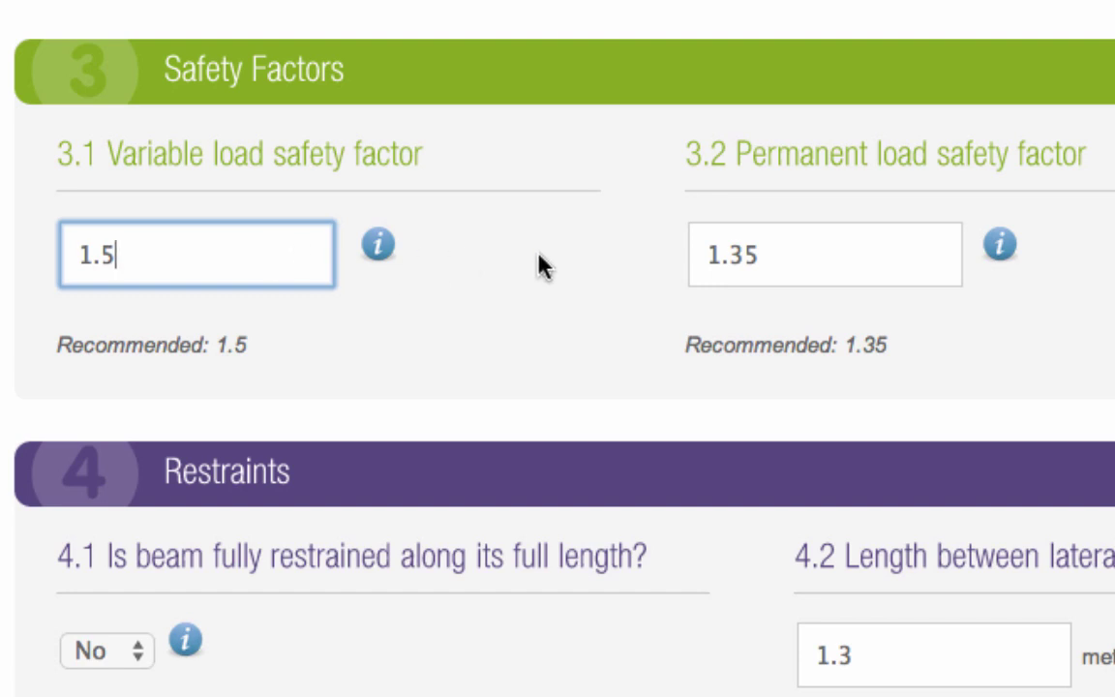
left_click(777, 252)
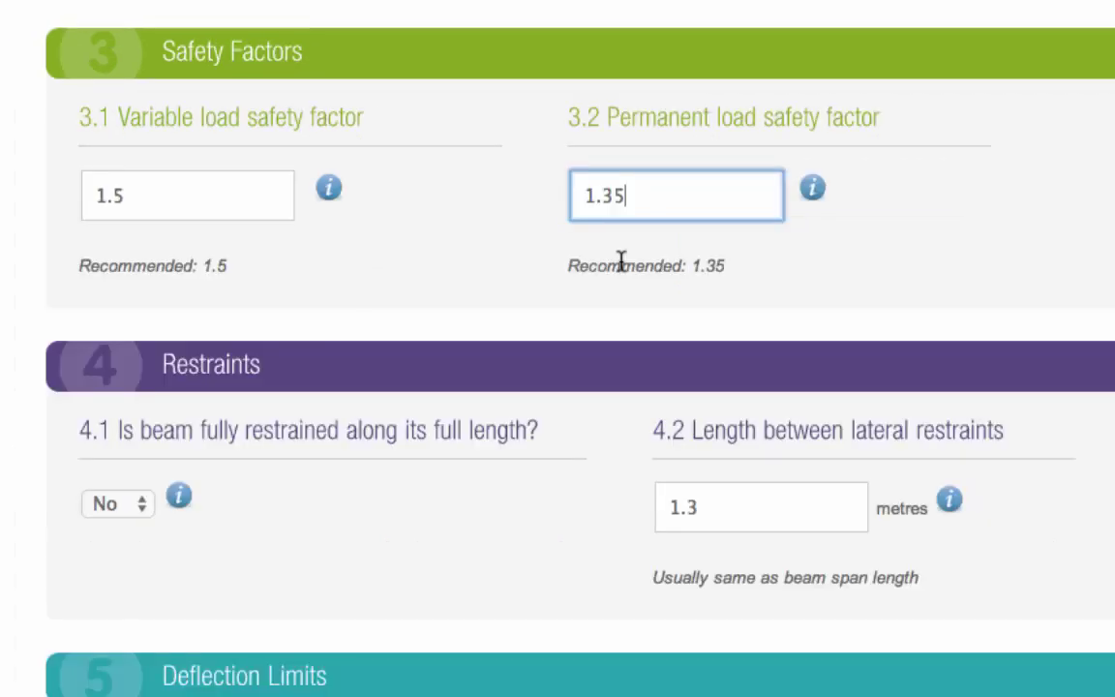
Step: Reduce the length between lateral restraints from 1.3 m to 1 m
scroll(622, 266, "down", 2)
scroll(622, 269, "down", 2)
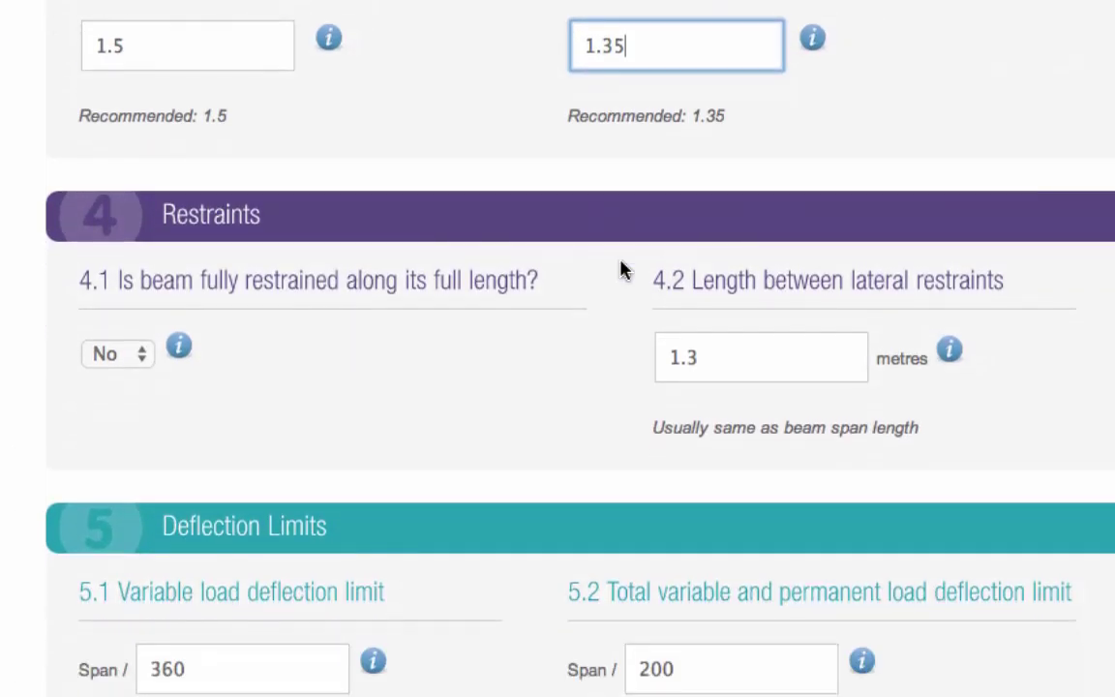
scroll(622, 269, "down", 1)
scroll(622, 269, "down", 2)
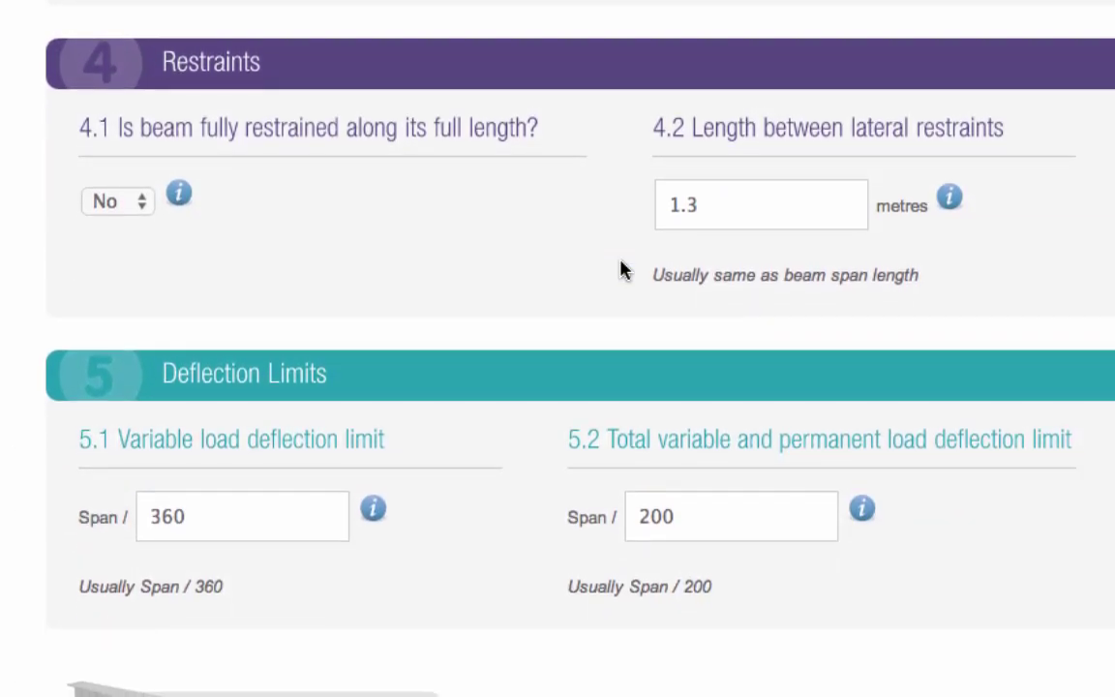
scroll(622, 269, "up", 1)
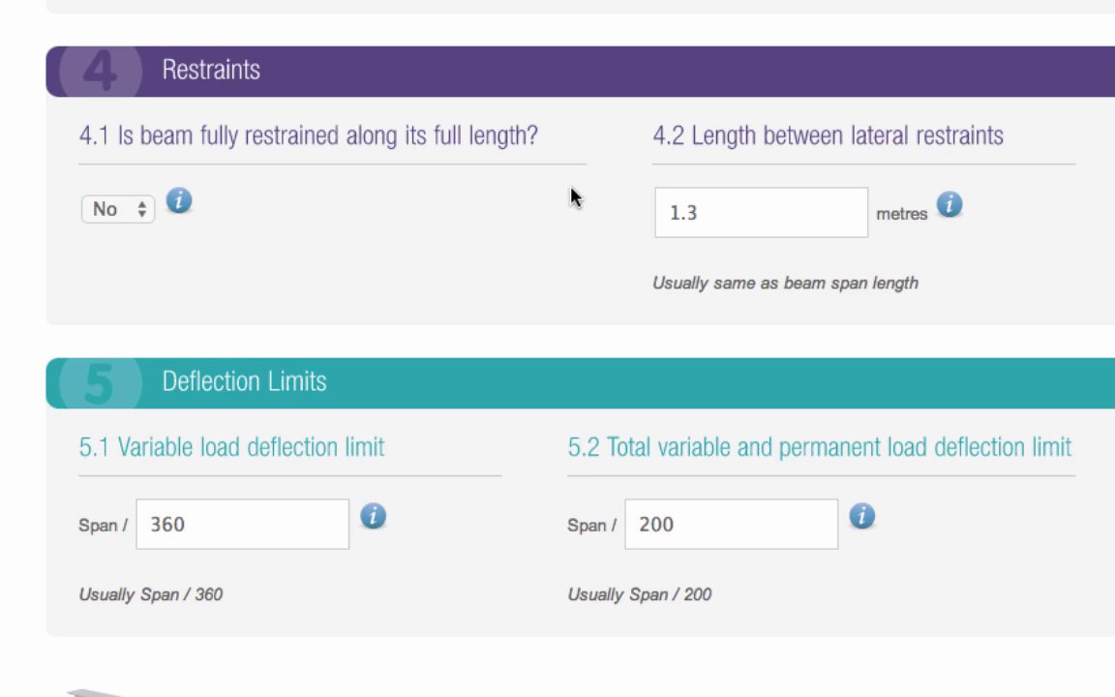
left_click(711, 209)
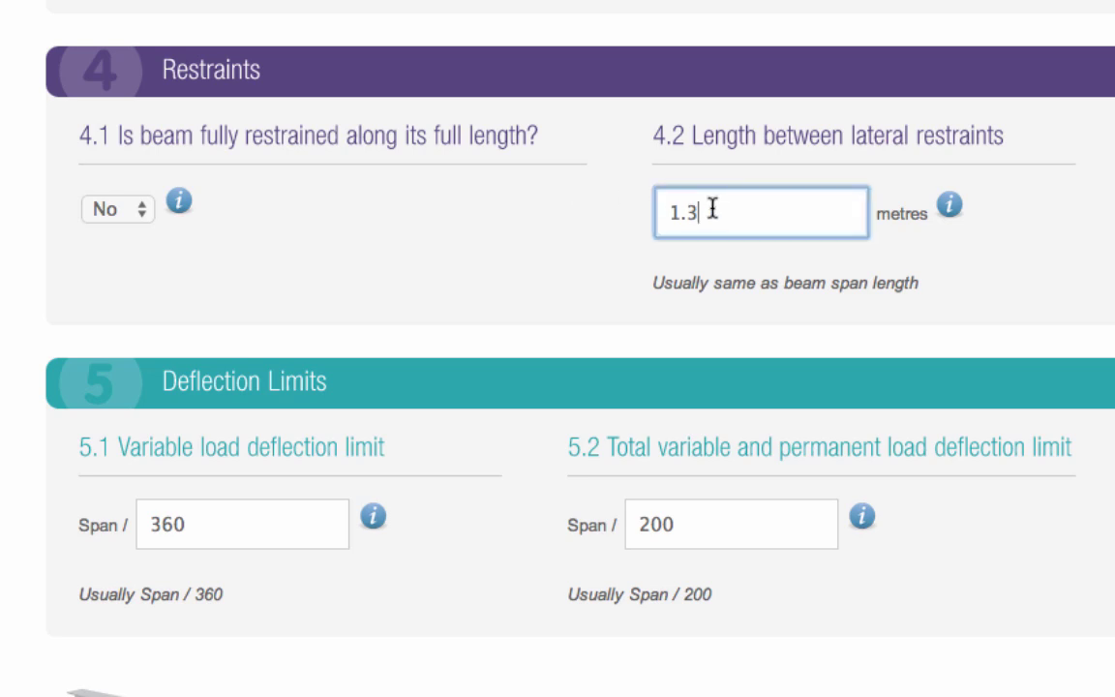
key("BackSpace")
type("2")
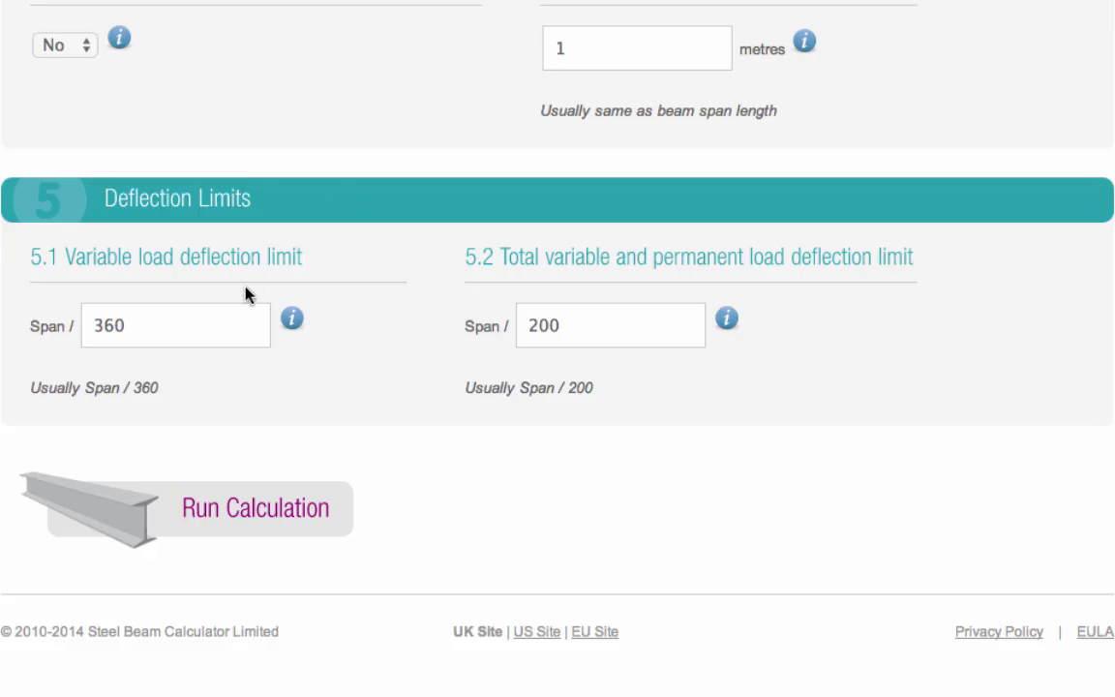
Step: Replace the deflection limits 360 and 200 with Span/500 (variable) and Span/250 (total)
left_click(190, 319)
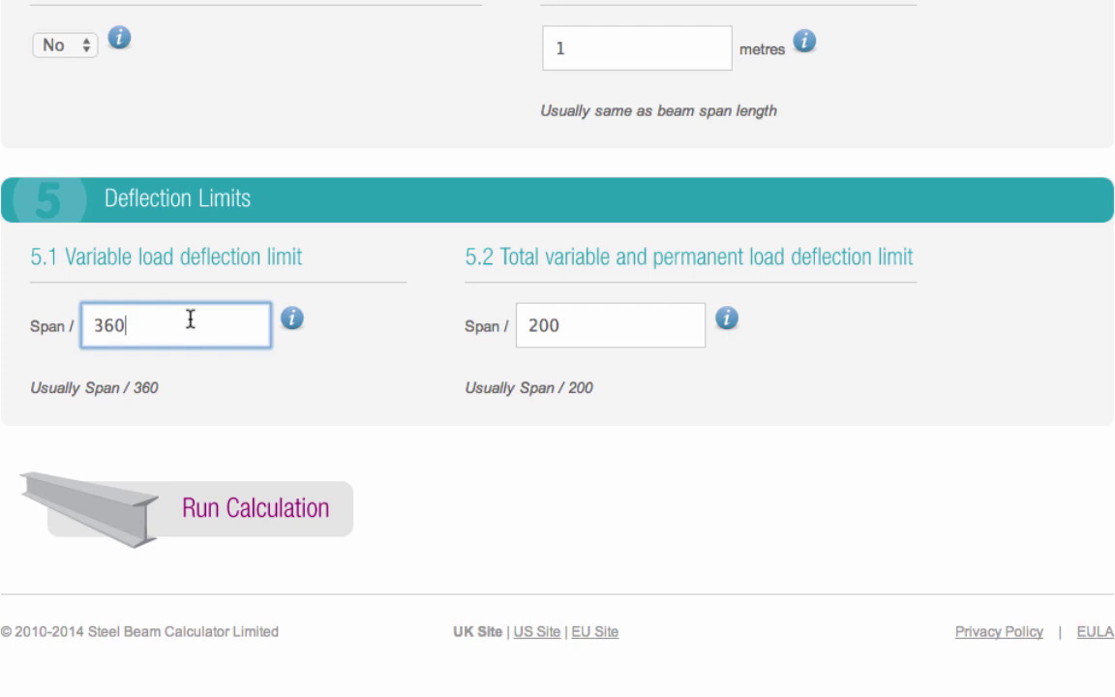
key("BackSpace")
key("BackSpace")
key("BackSpace")
type("500")
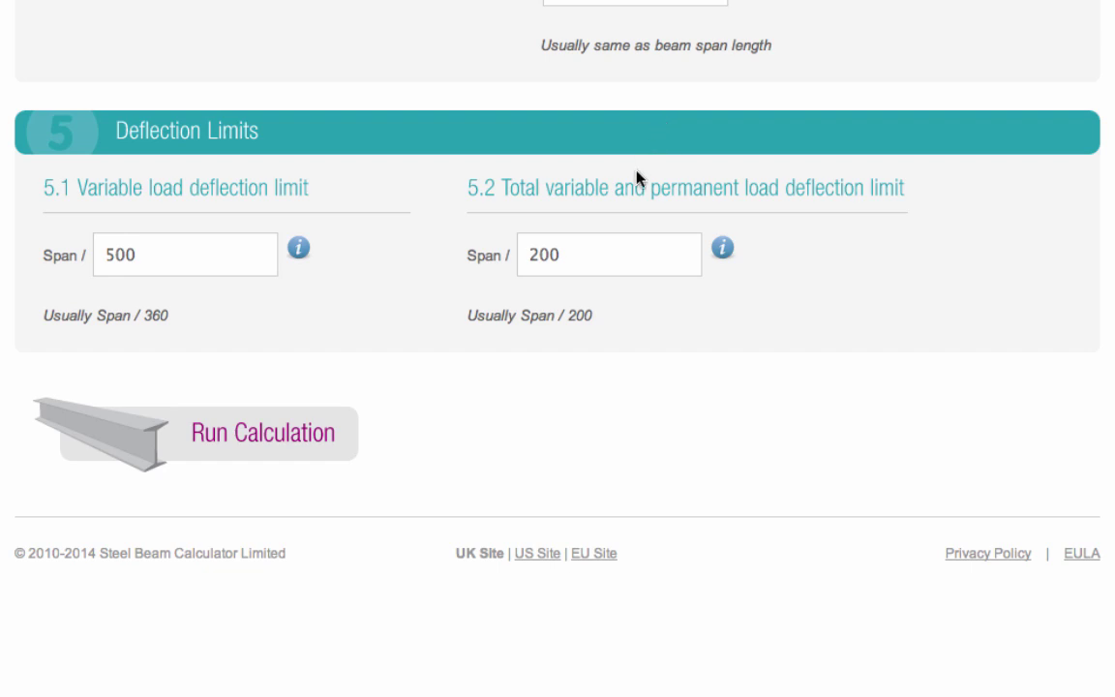
left_click(616, 253)
key("BackSpace")
key("BackSpace")
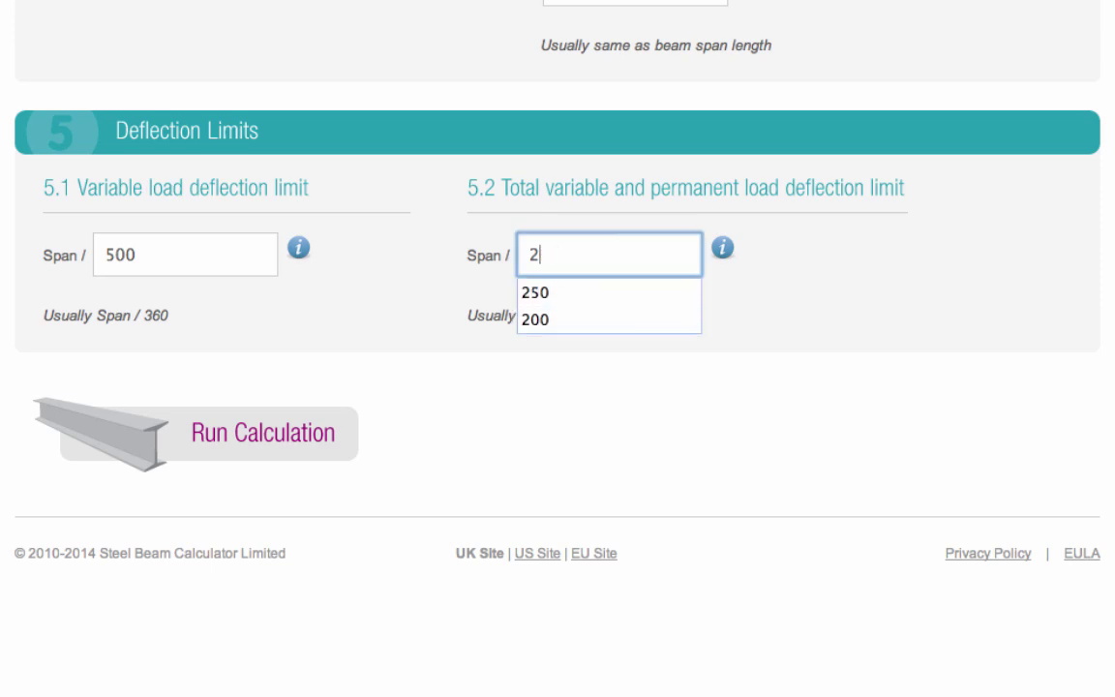
type("50")
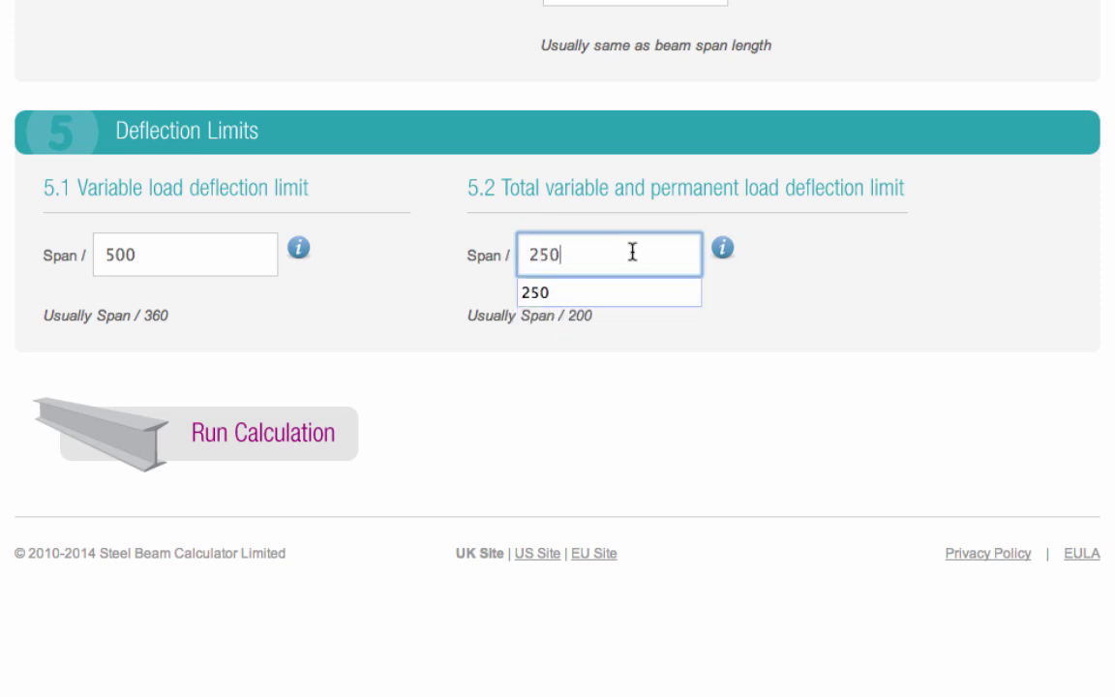
left_click(757, 241)
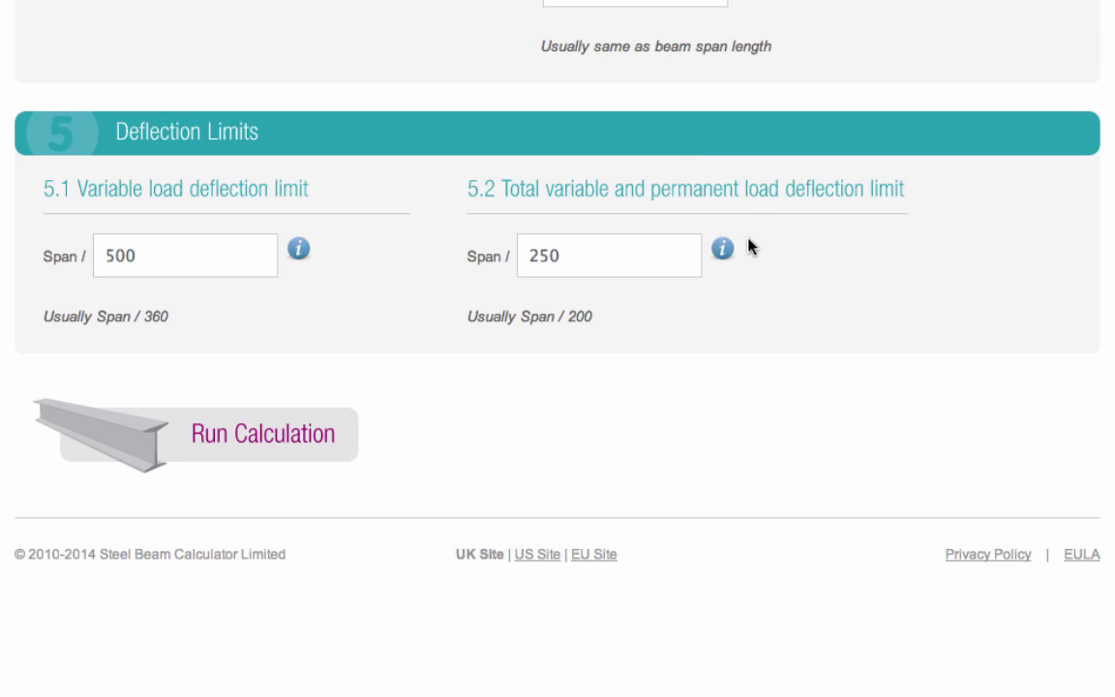
Step: Run the beam calculation and download the PDF results report
left_click(298, 445)
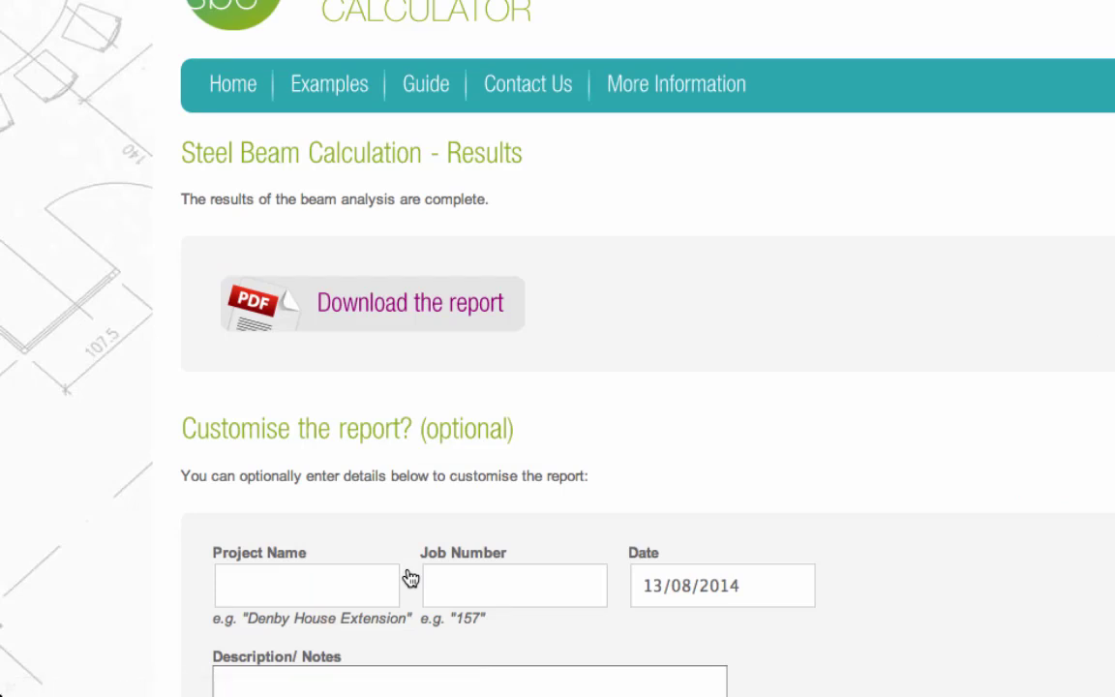
left_click(437, 320)
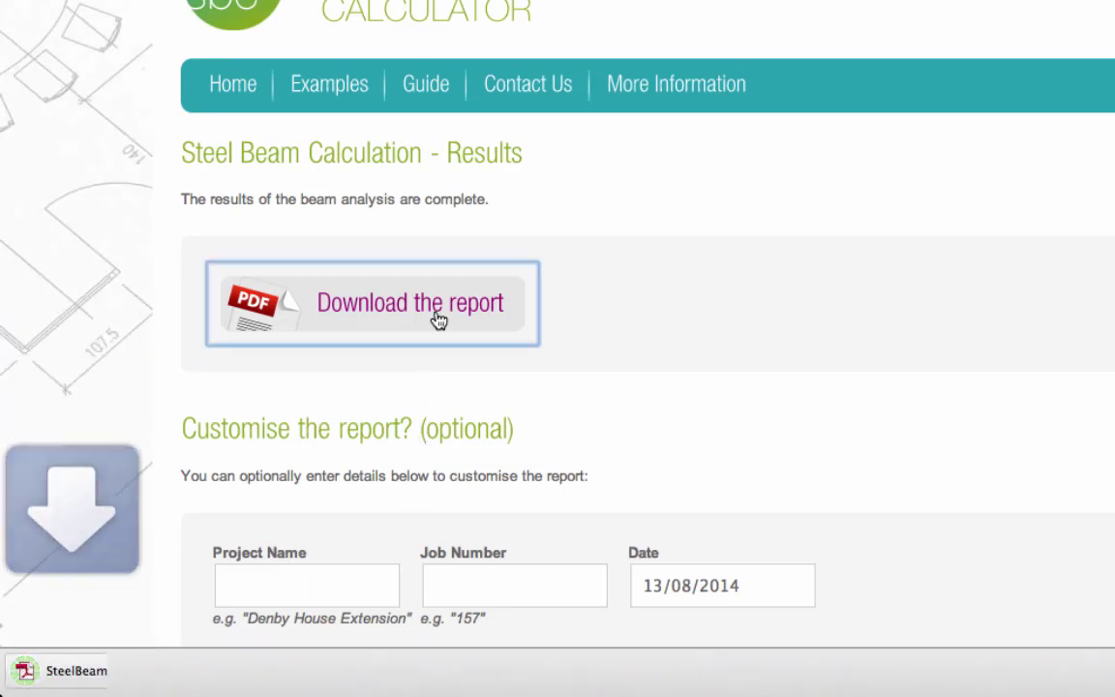